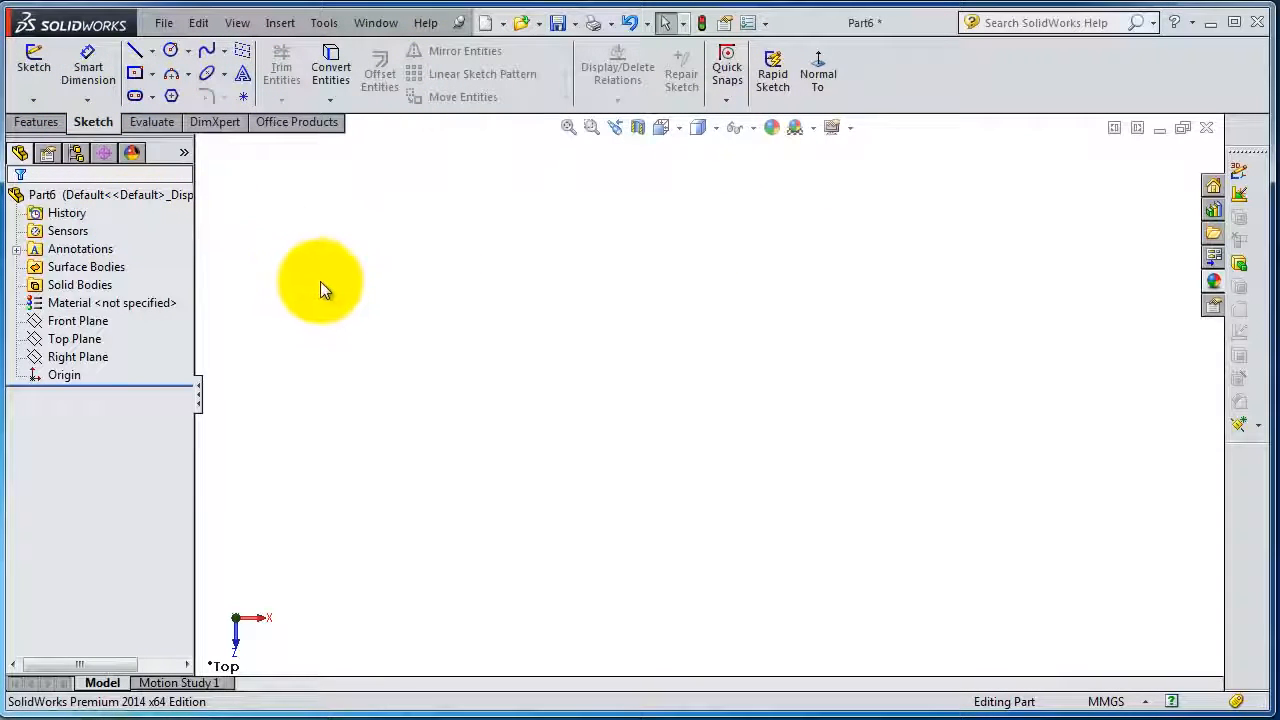
left_click(28, 124)
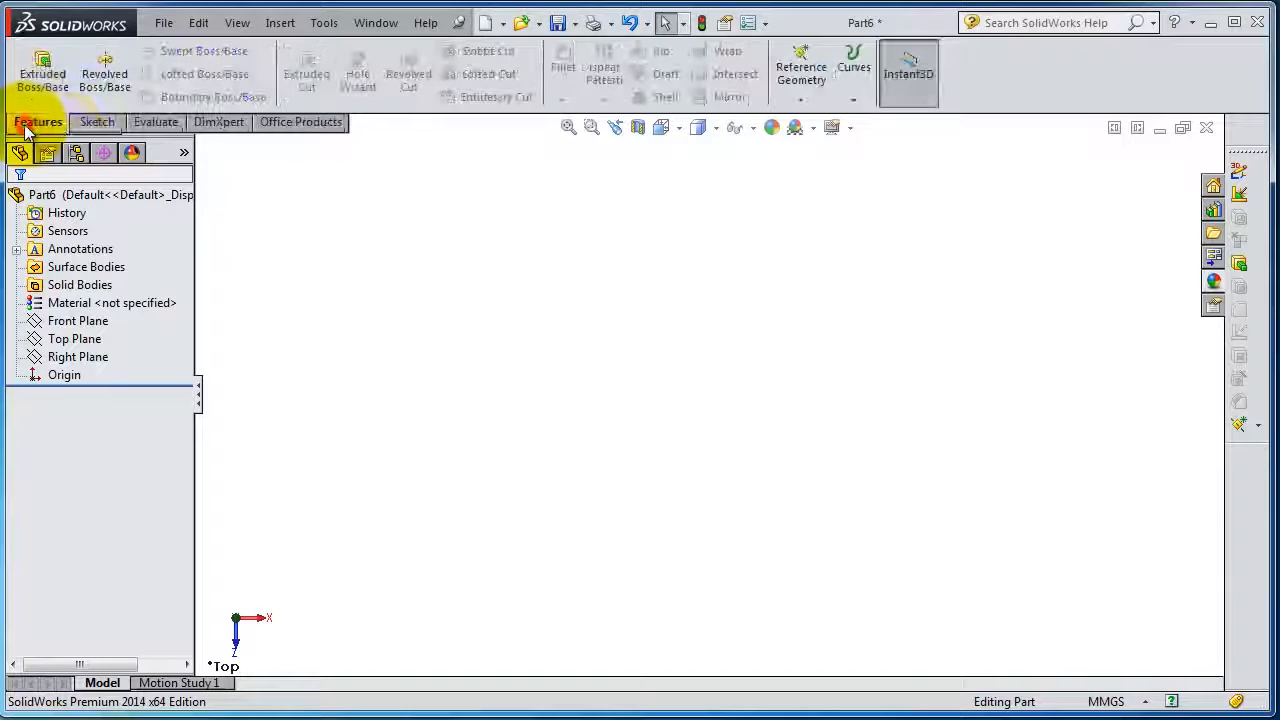
left_click(82, 124)
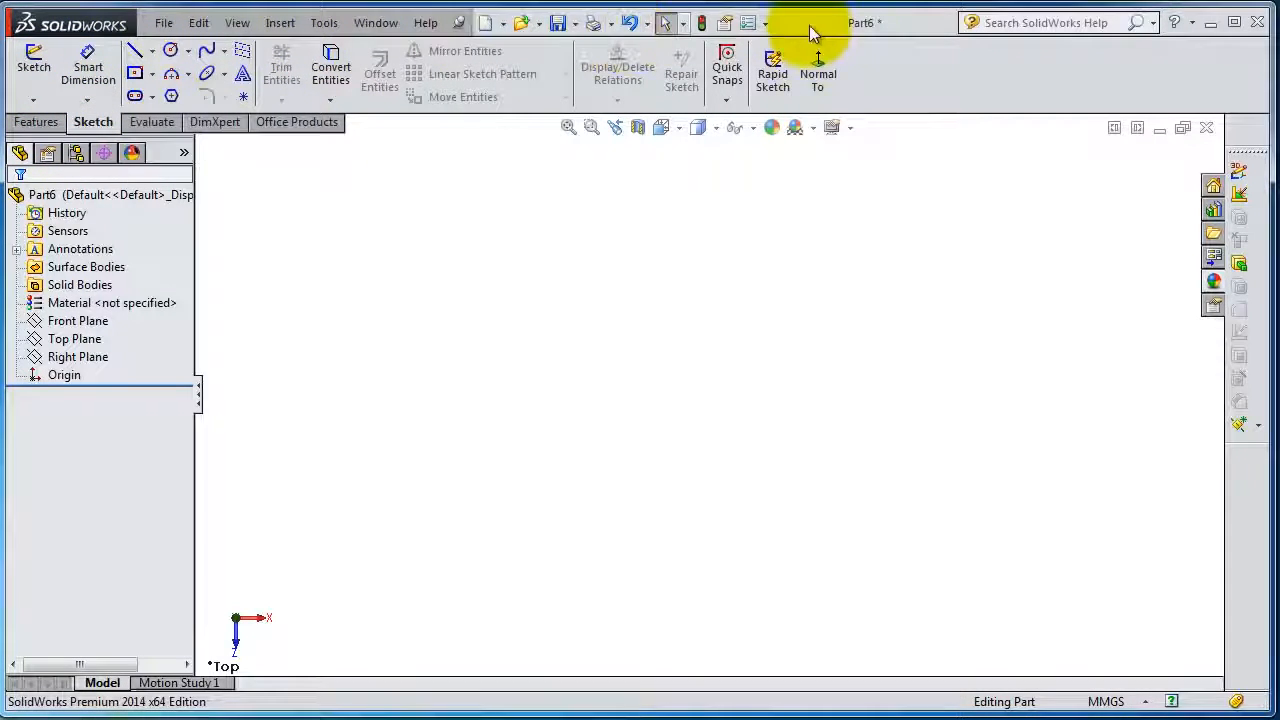
left_click(41, 126)
left_click(95, 126)
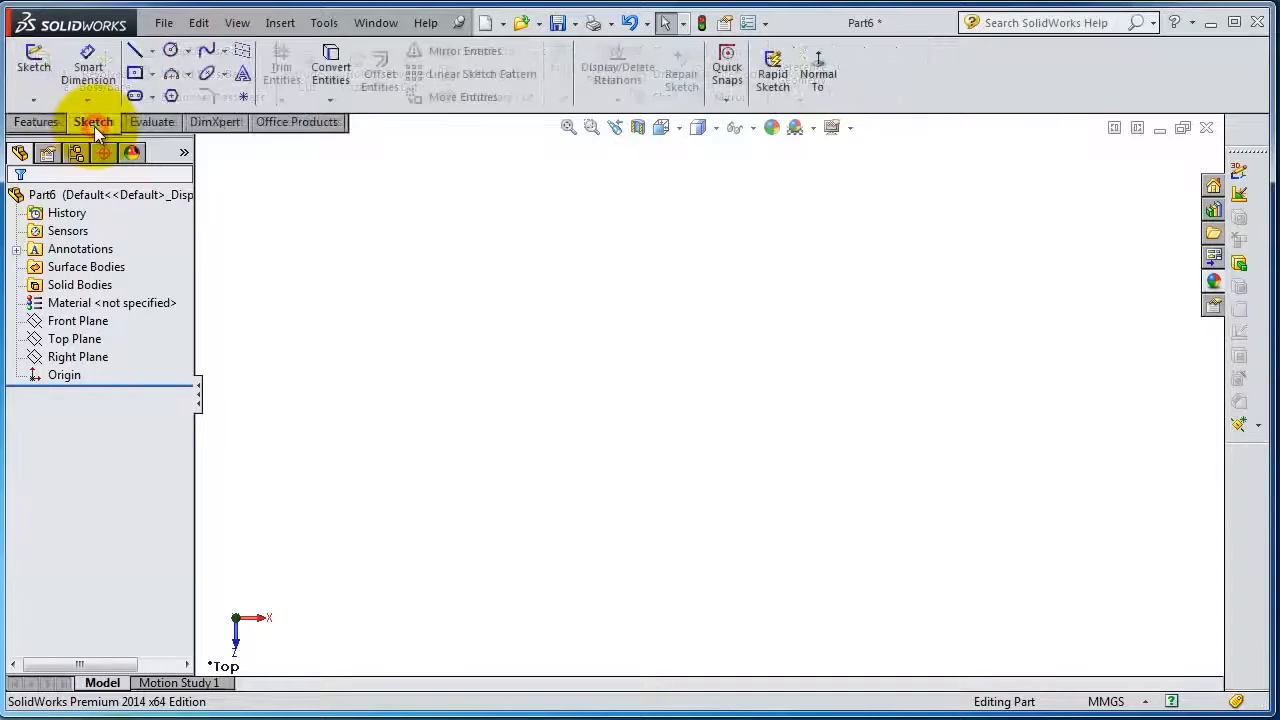
left_click(45, 129)
left_click(82, 130)
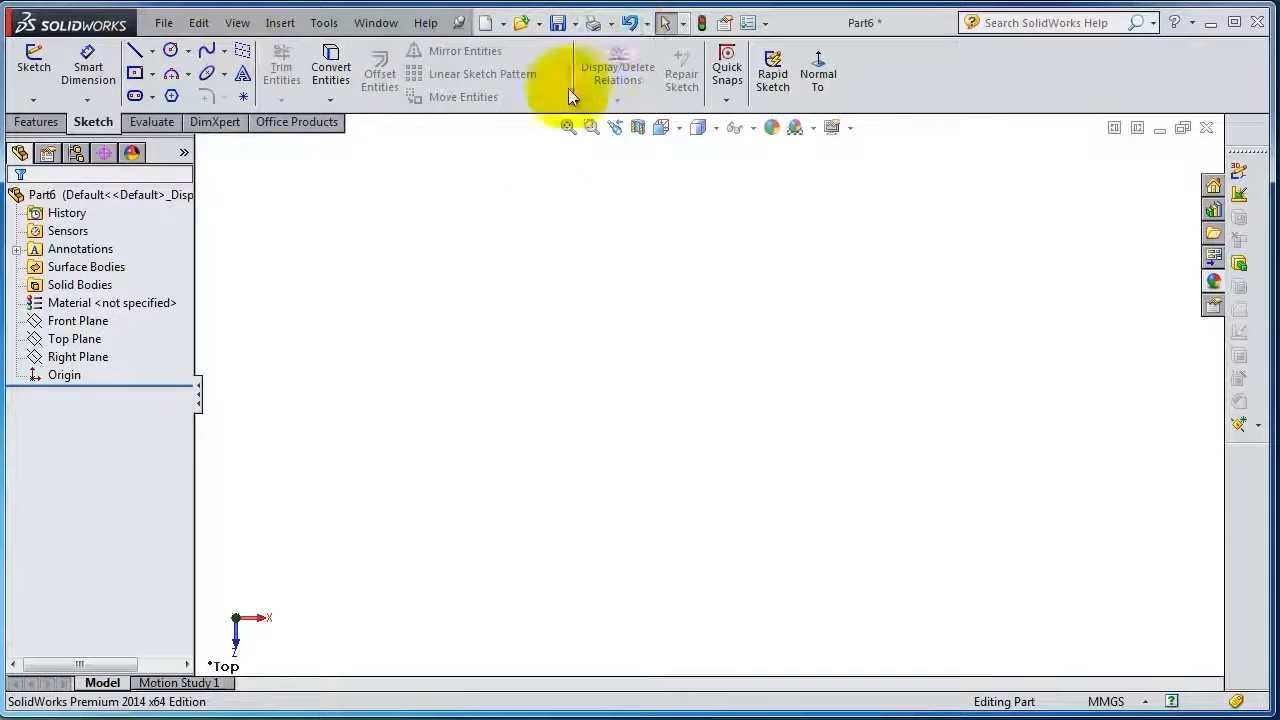
left_click(38, 124)
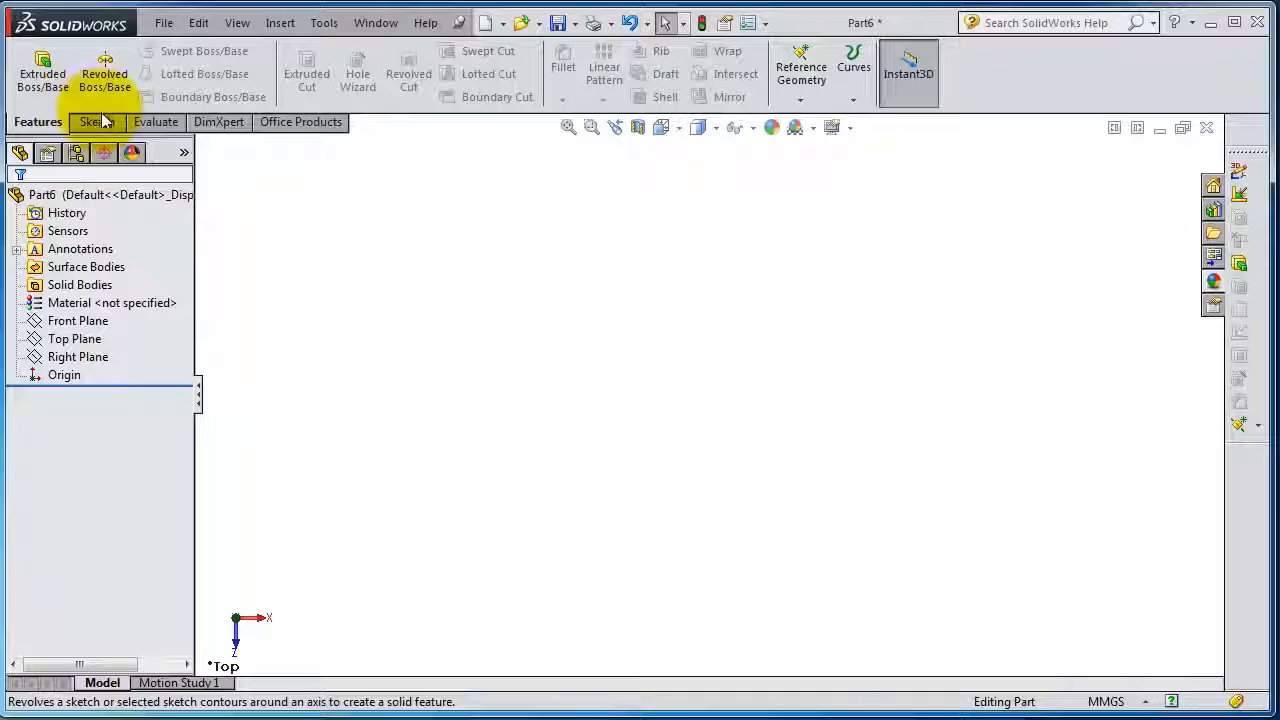
- Start a sketch on the Top Plane and draw a circle of about 44 mm radius centred on the origin
left_click(80, 339)
left_click(100, 307)
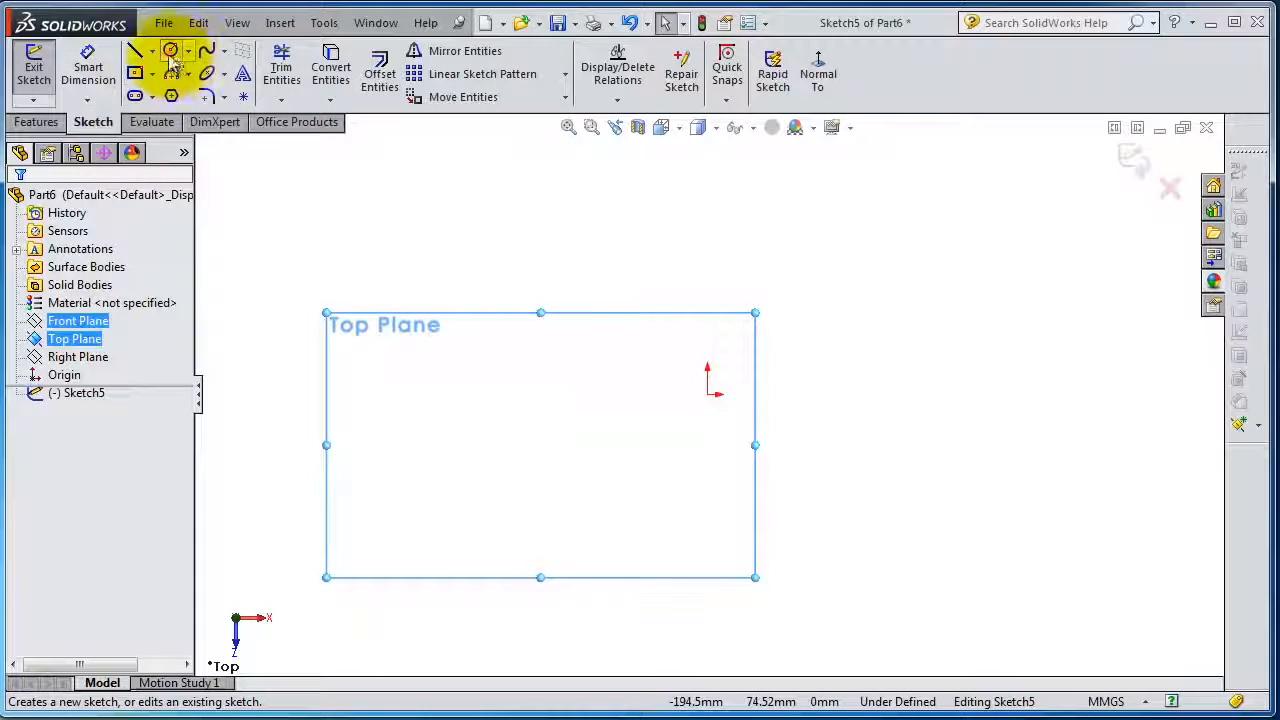
left_click(170, 50)
left_click(707, 393)
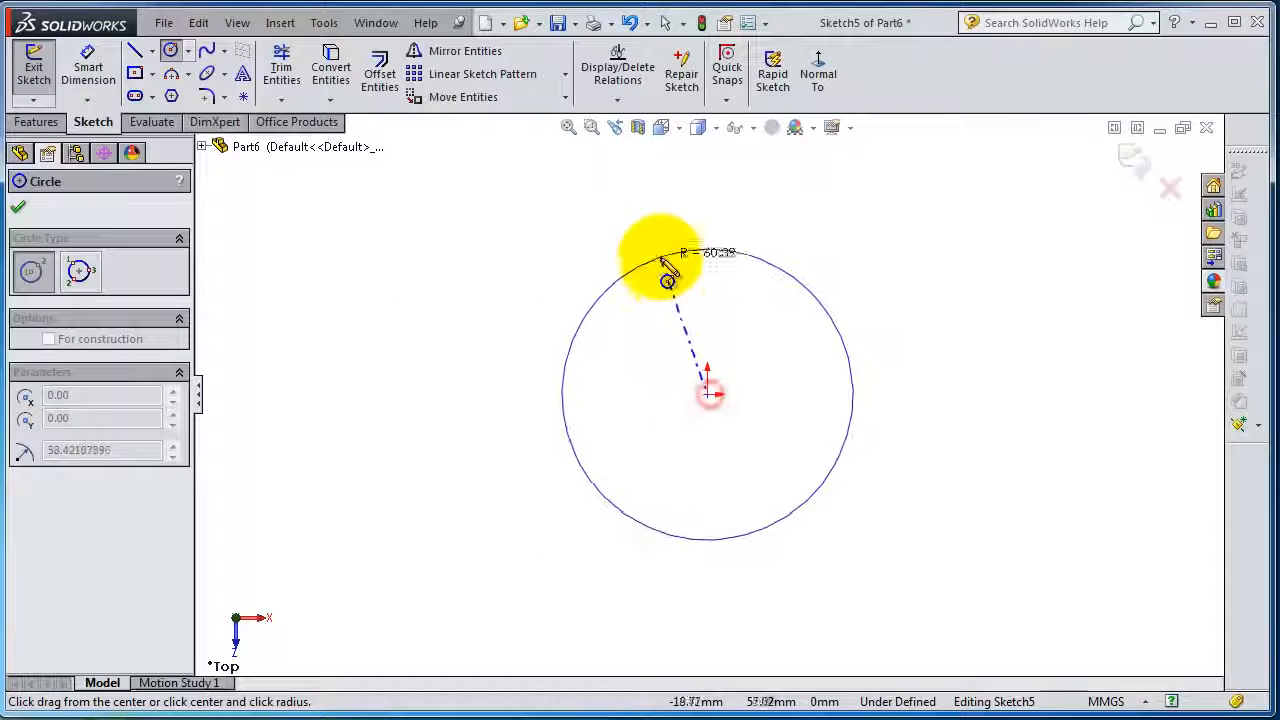
left_click(683, 291)
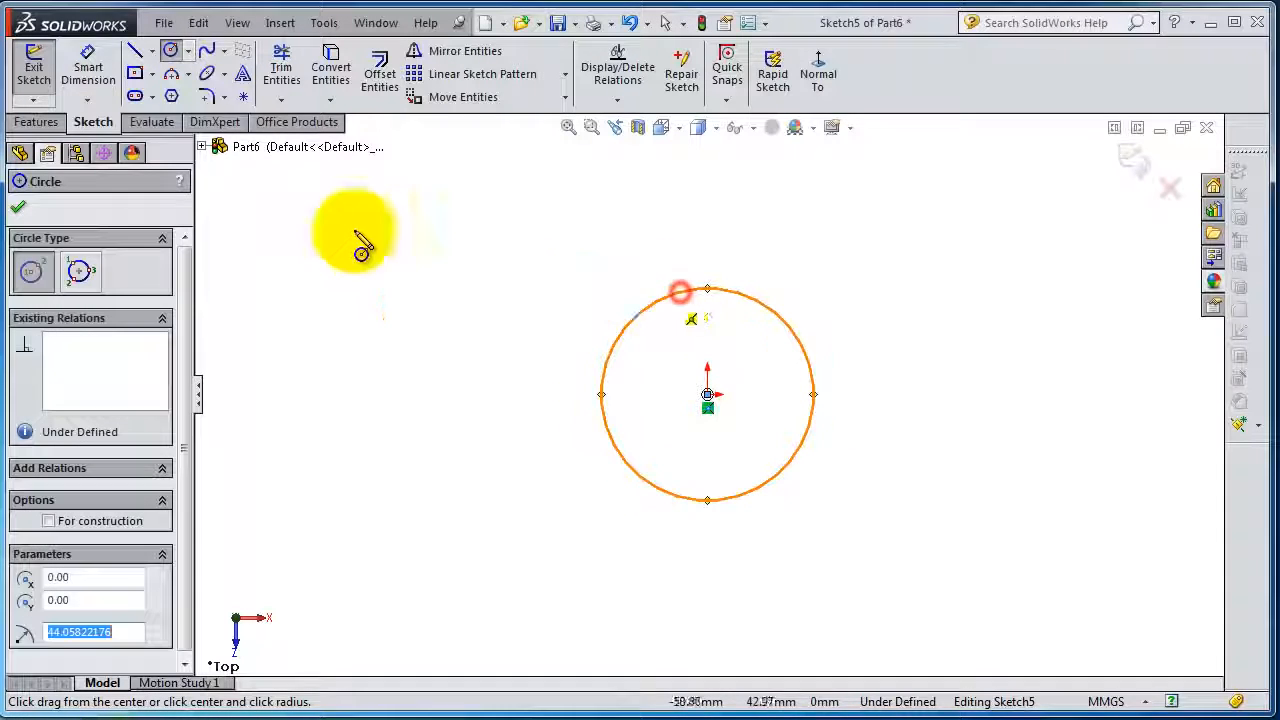
- Sketch a center rectangle of about 140 by 76 mm beside the circle on the +X side, its centre level with the origin
left_click(135, 73)
scroll(728, 300, "up", 2)
left_click(957, 394)
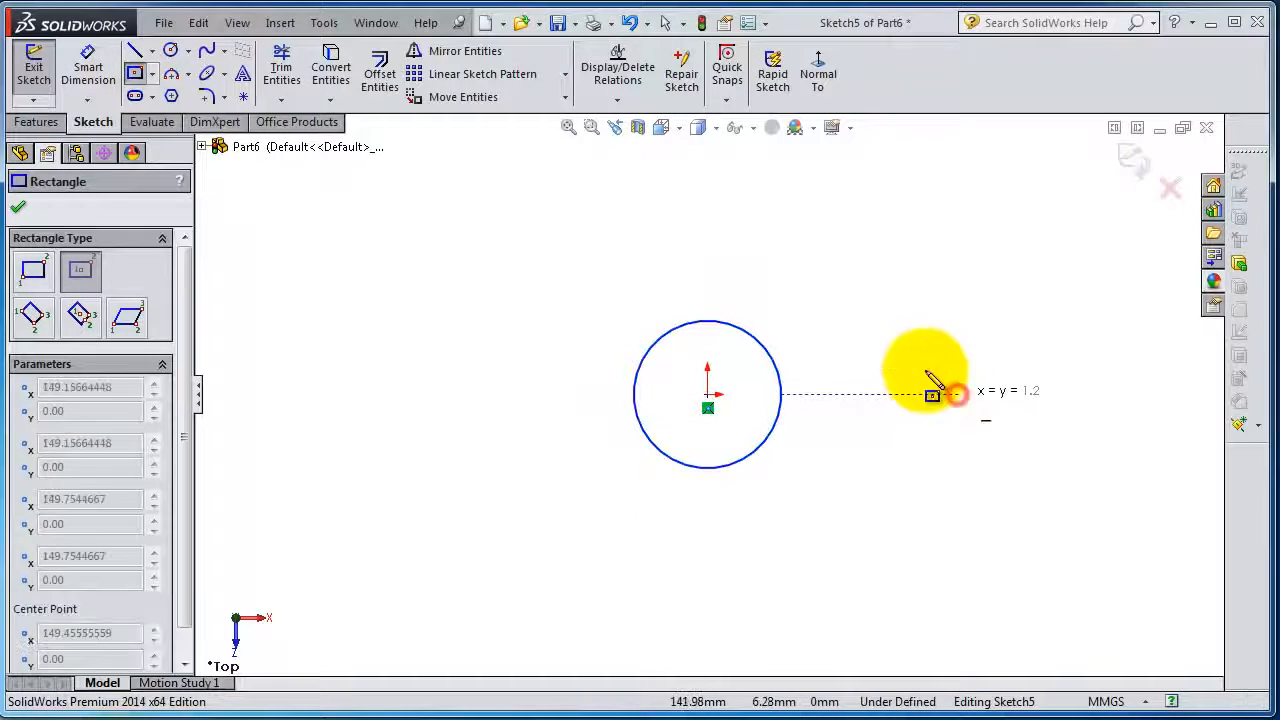
left_click(840, 330)
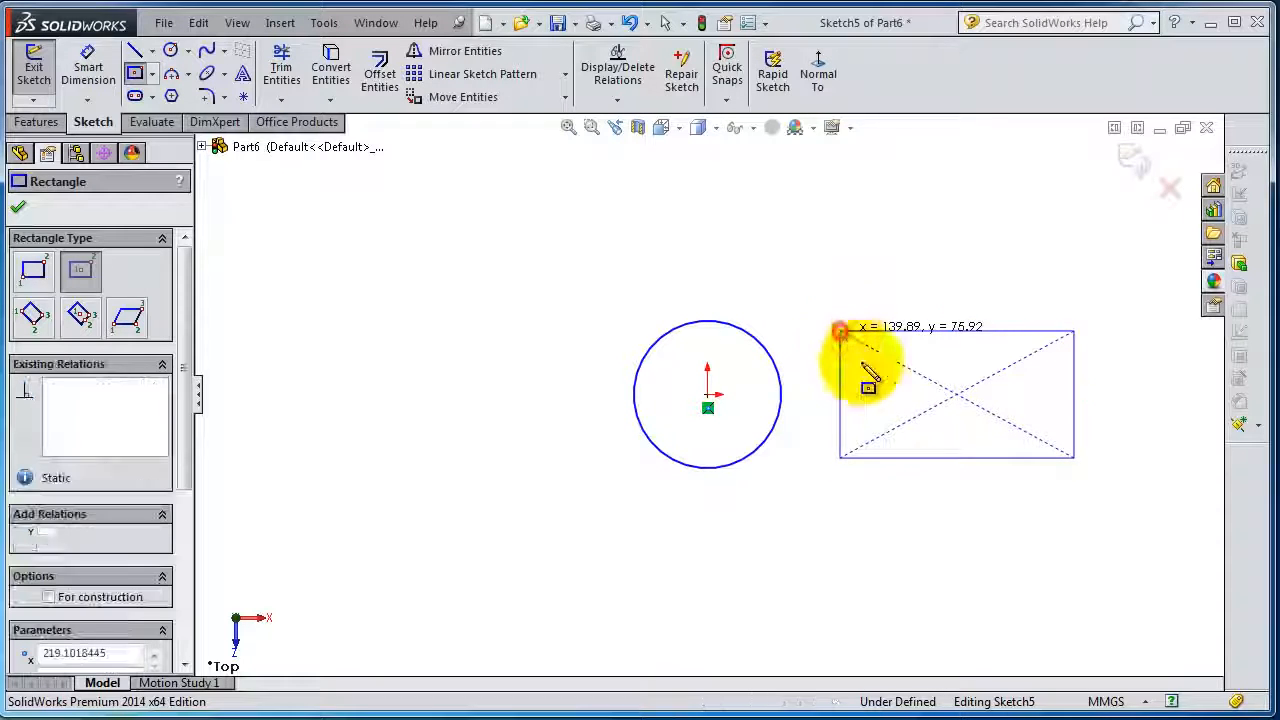
- Sketch a horizontal straight slot on the -X side of the circle, level with the origin, about 93 mm between arc centres
left_click(134, 95)
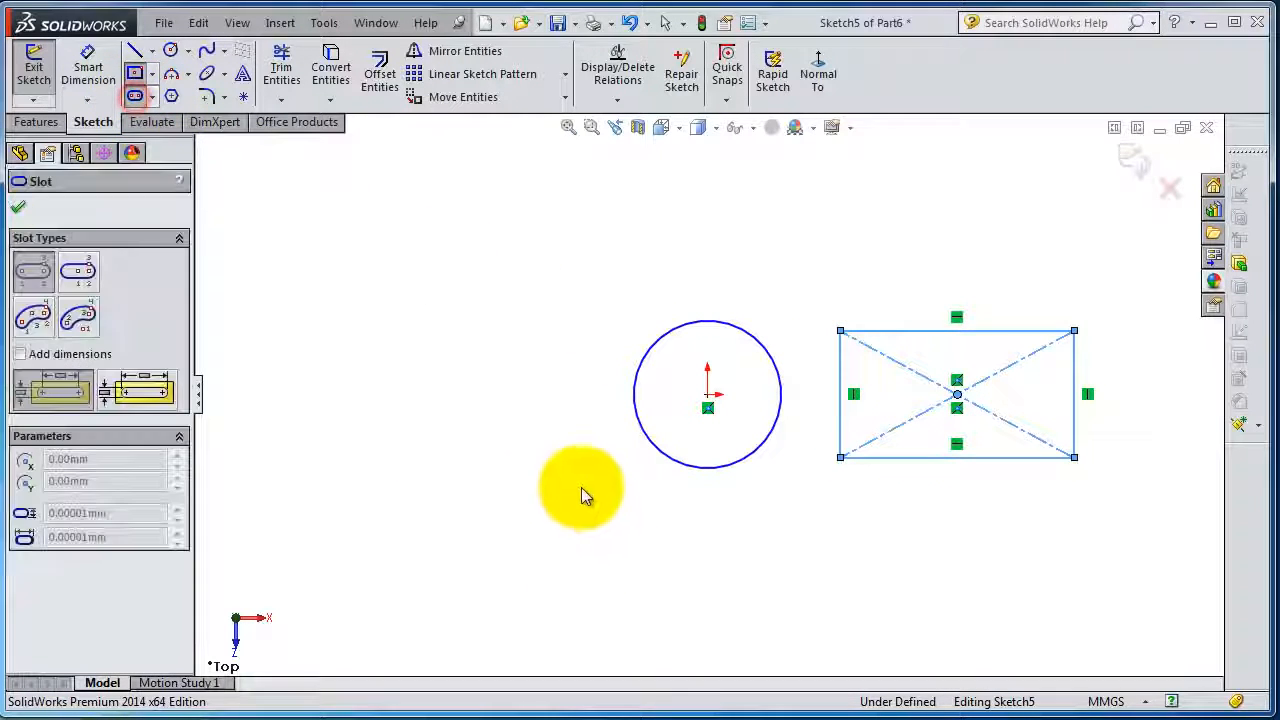
left_click(531, 394)
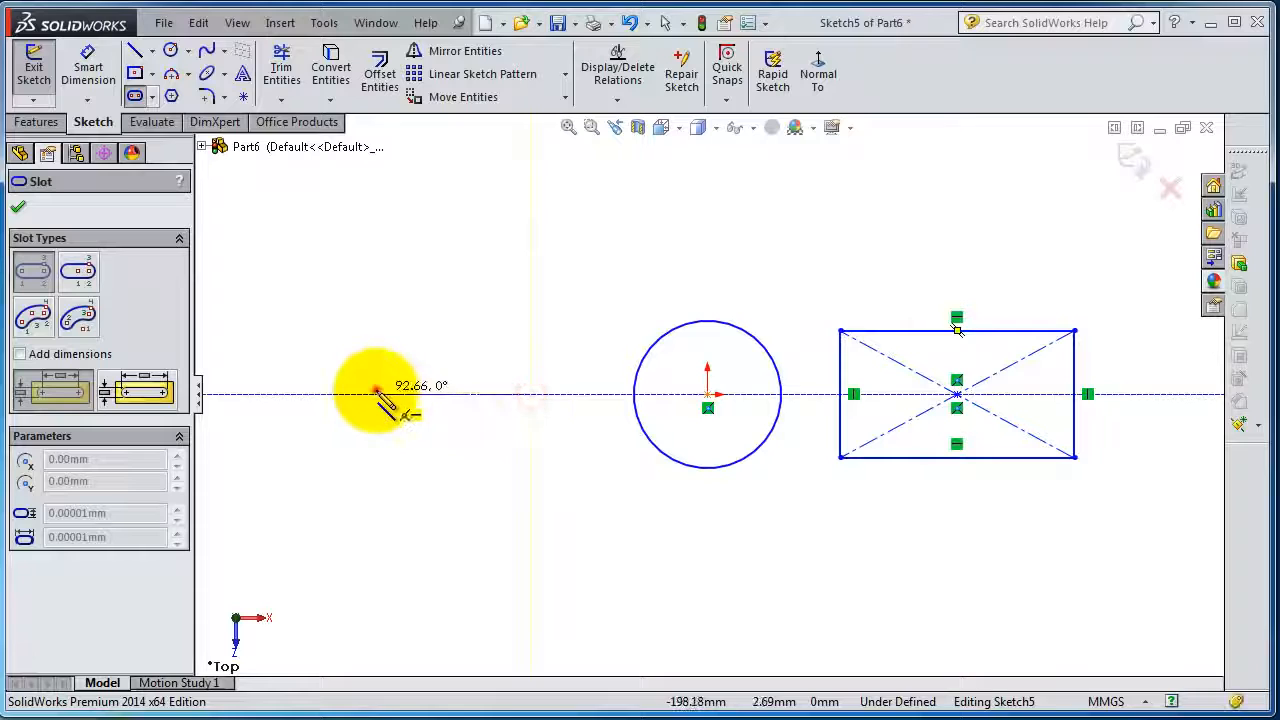
left_click(376, 394)
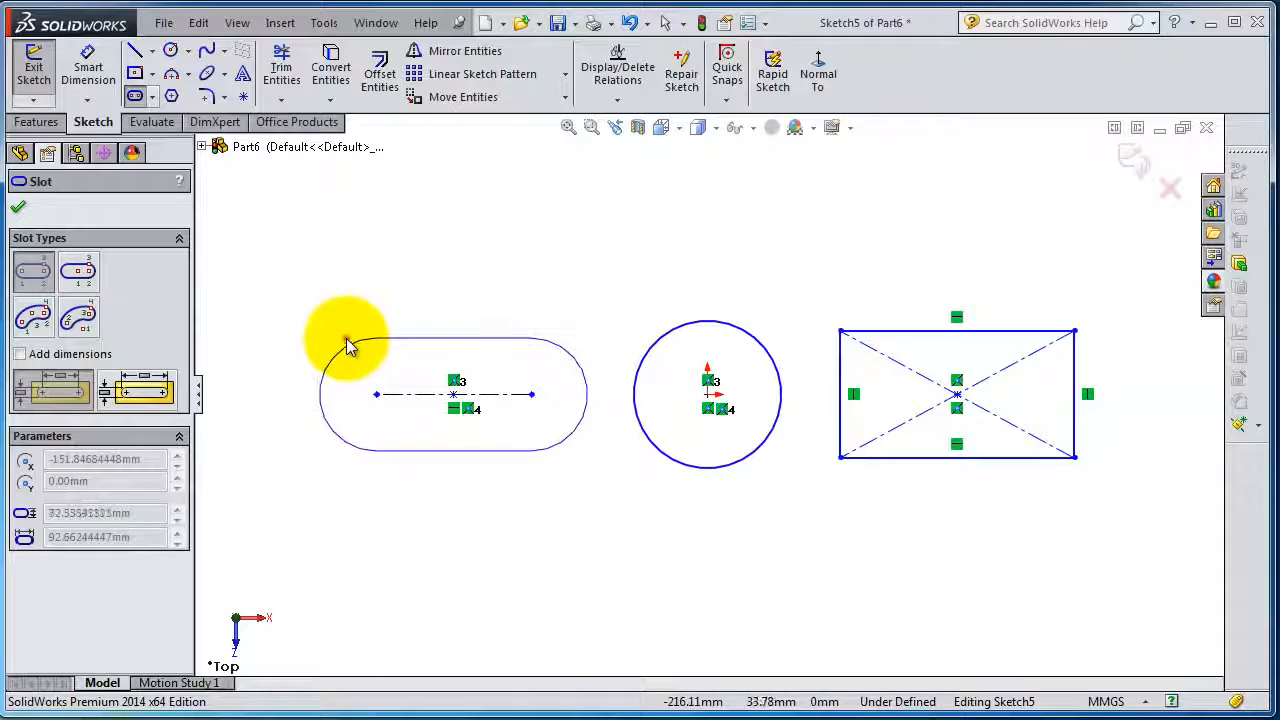
left_click(347, 339)
left_click(18, 207)
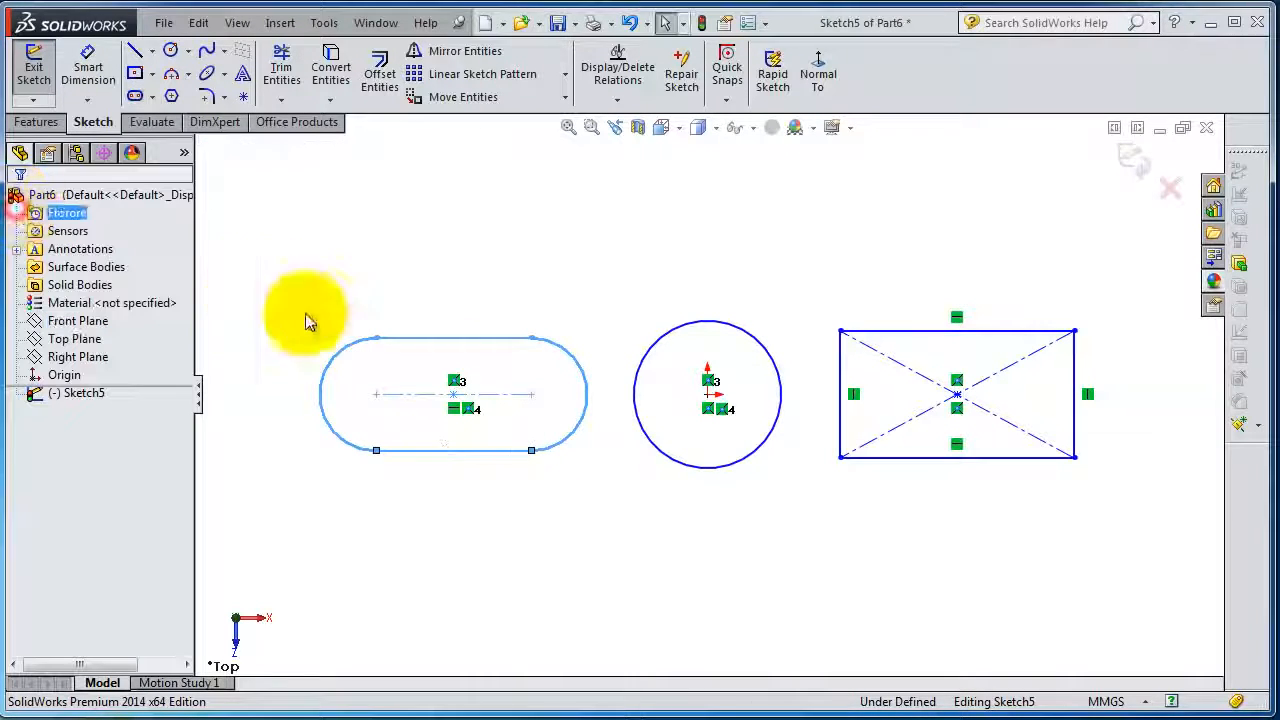
- Start an Extruded Boss/Base from the slot, circle and rectangle profiles, viewed at an angle that shows the extrusion height
key("z")
key("z")
left_click(745, 291)
mouse_move(745, 291)
middle_mouse_down()
mouse_move(757, 260)
mouse_move(731, 231)
middle_mouse_up()
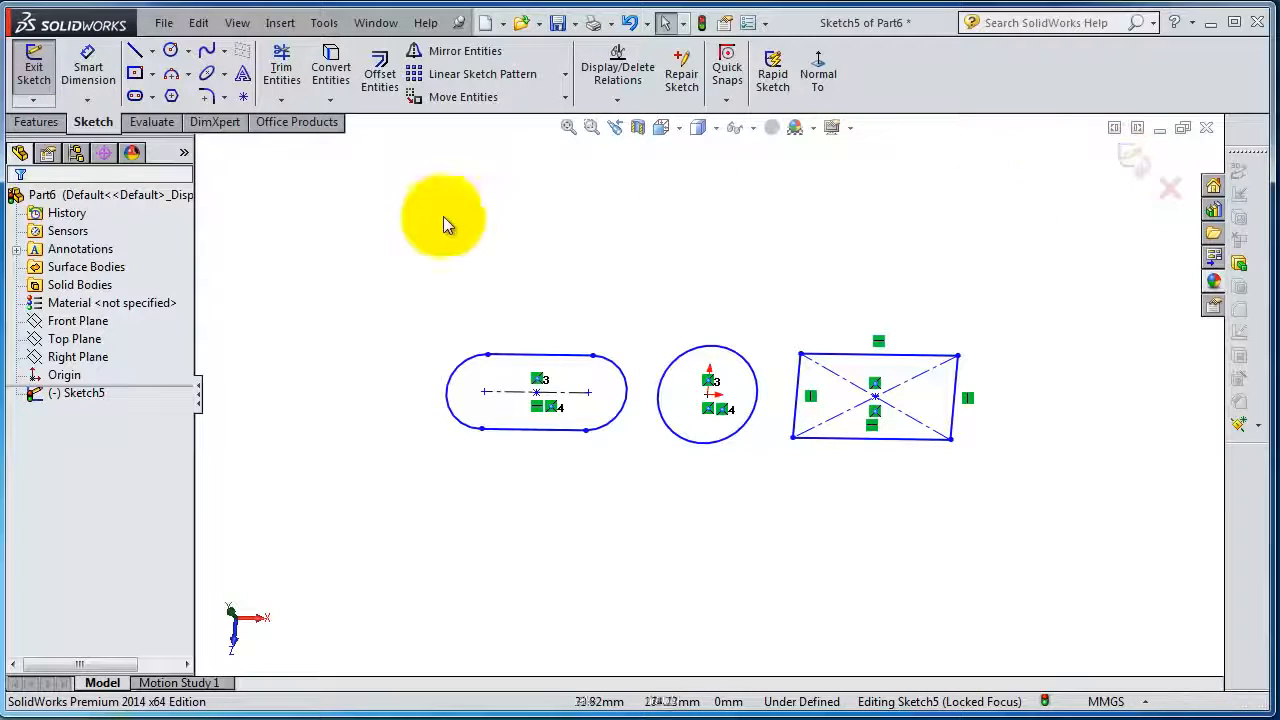
left_click(37, 124)
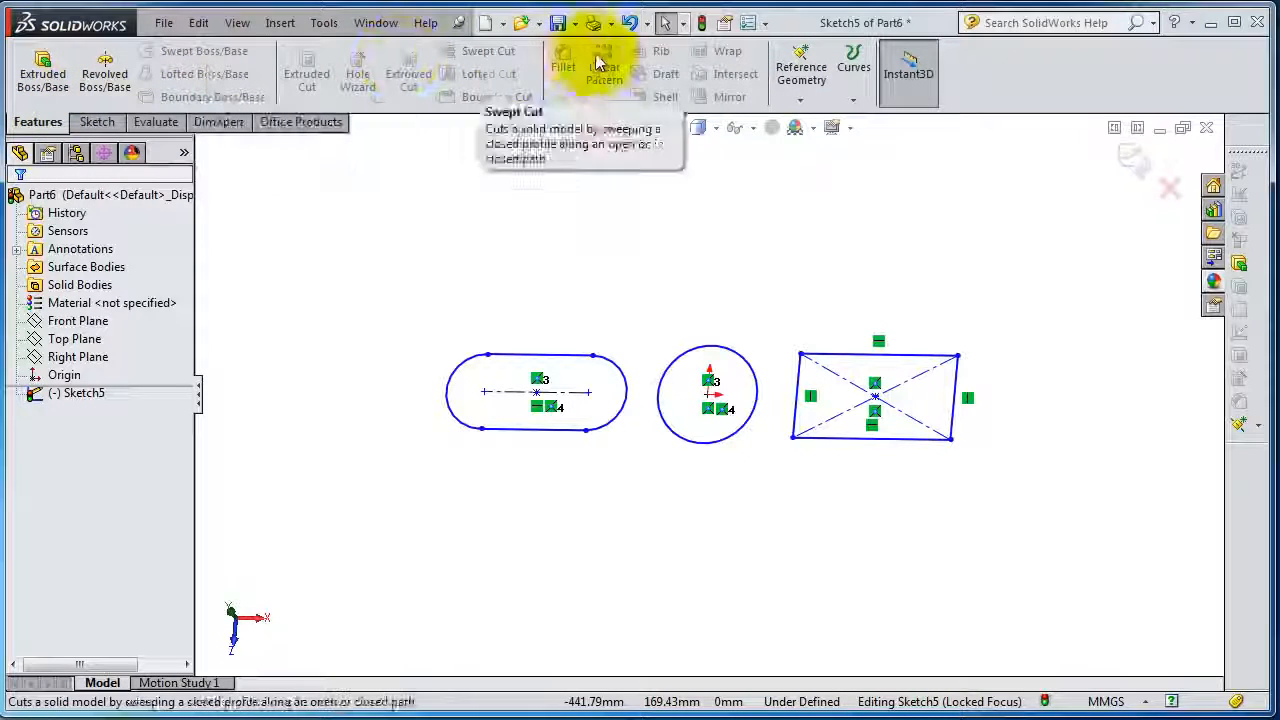
left_click(43, 85)
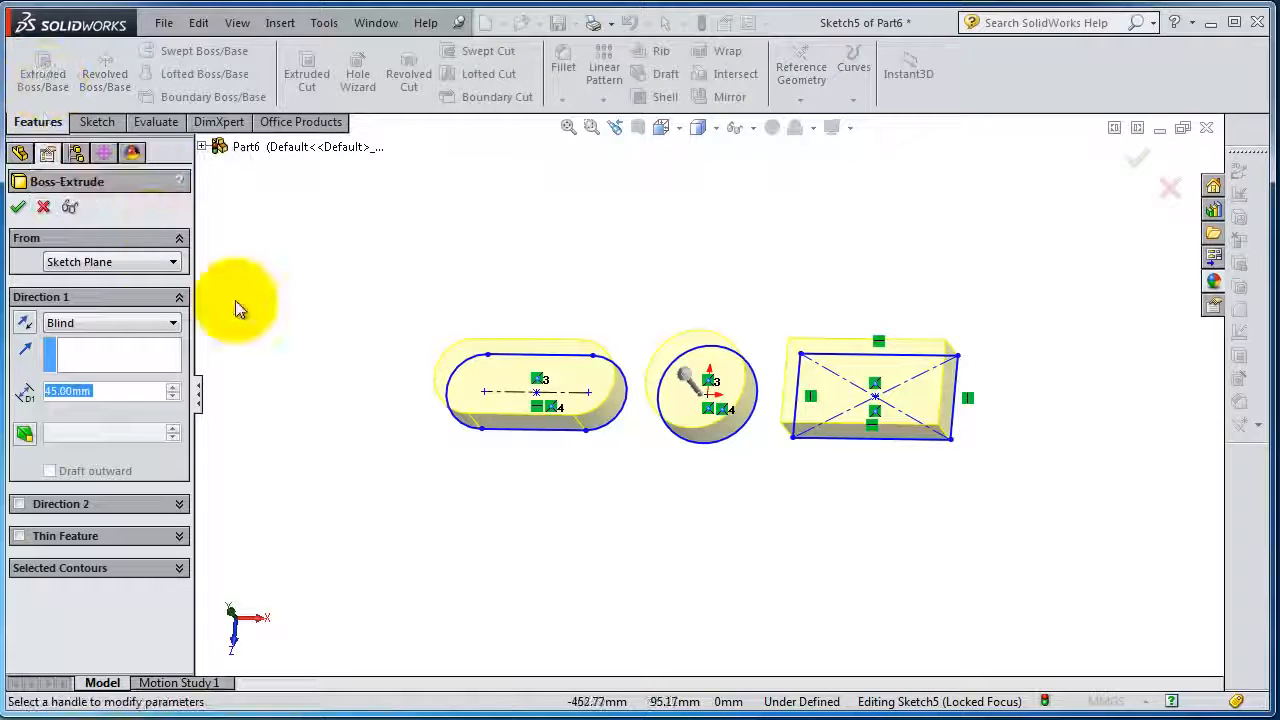
middle_click_drag(571, 491, 598, 307)
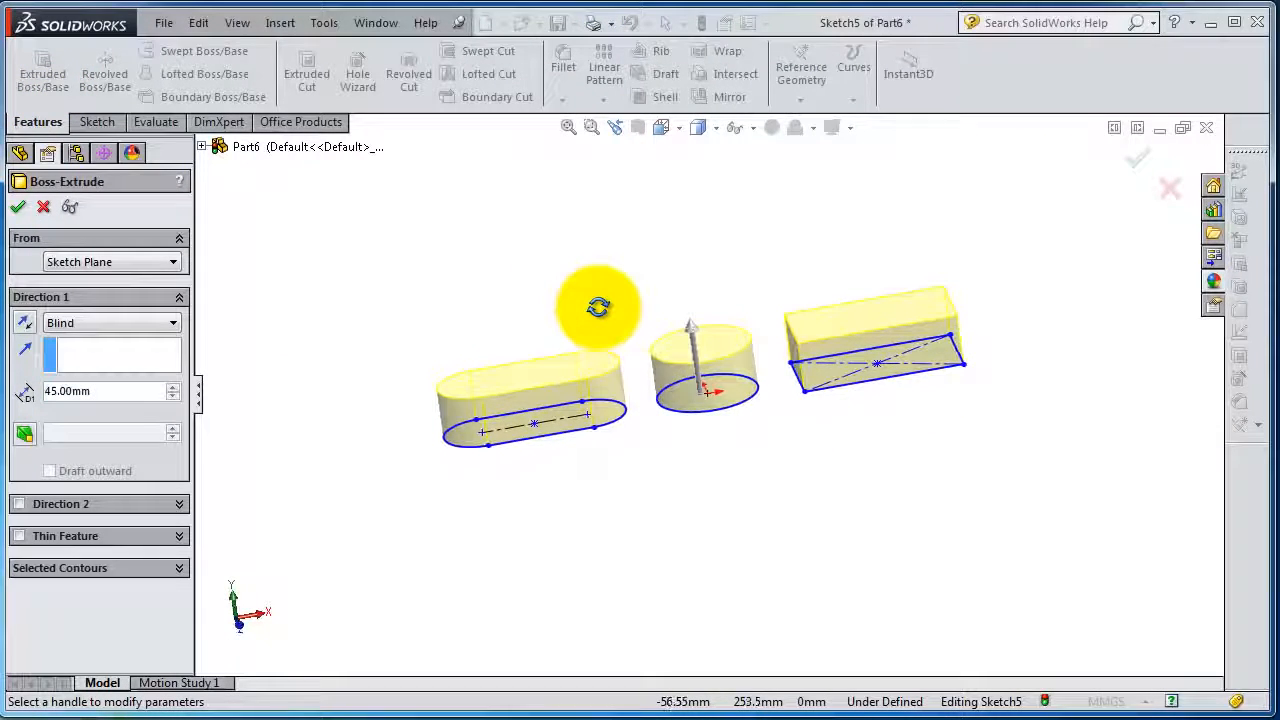
middle_click_drag(697, 338, 470, 569)
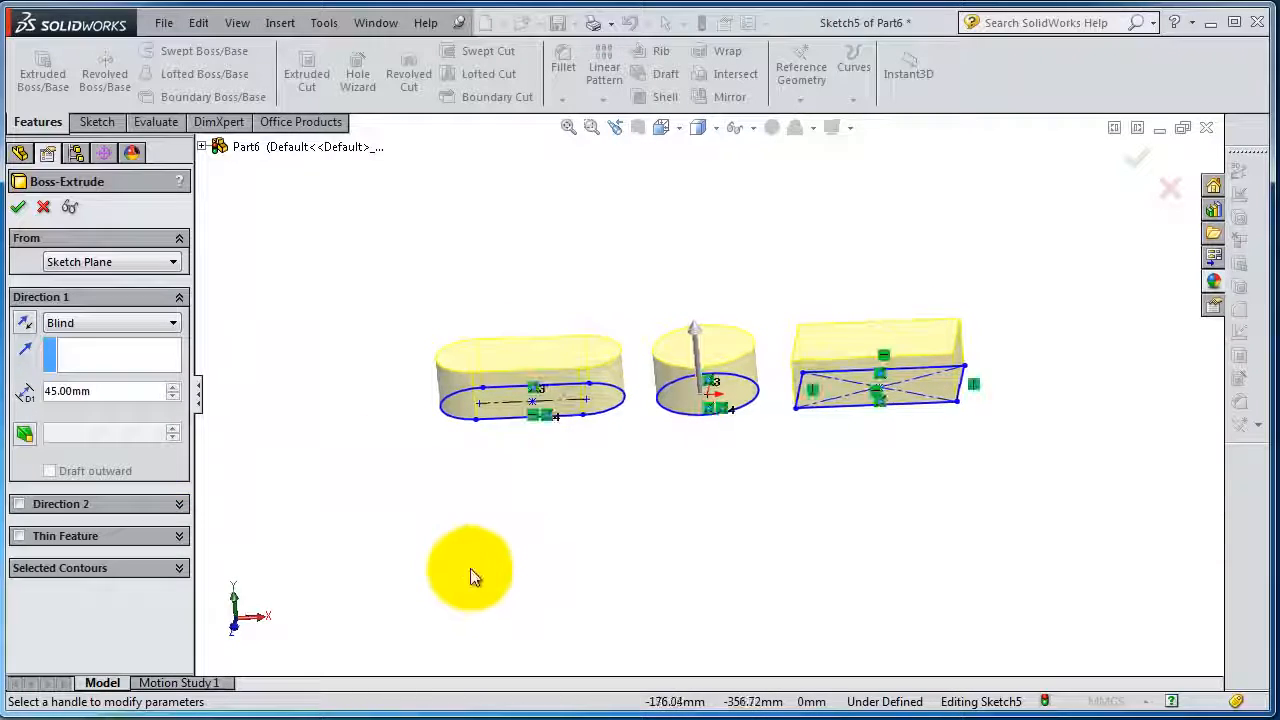
scroll(697, 391, "down", 3)
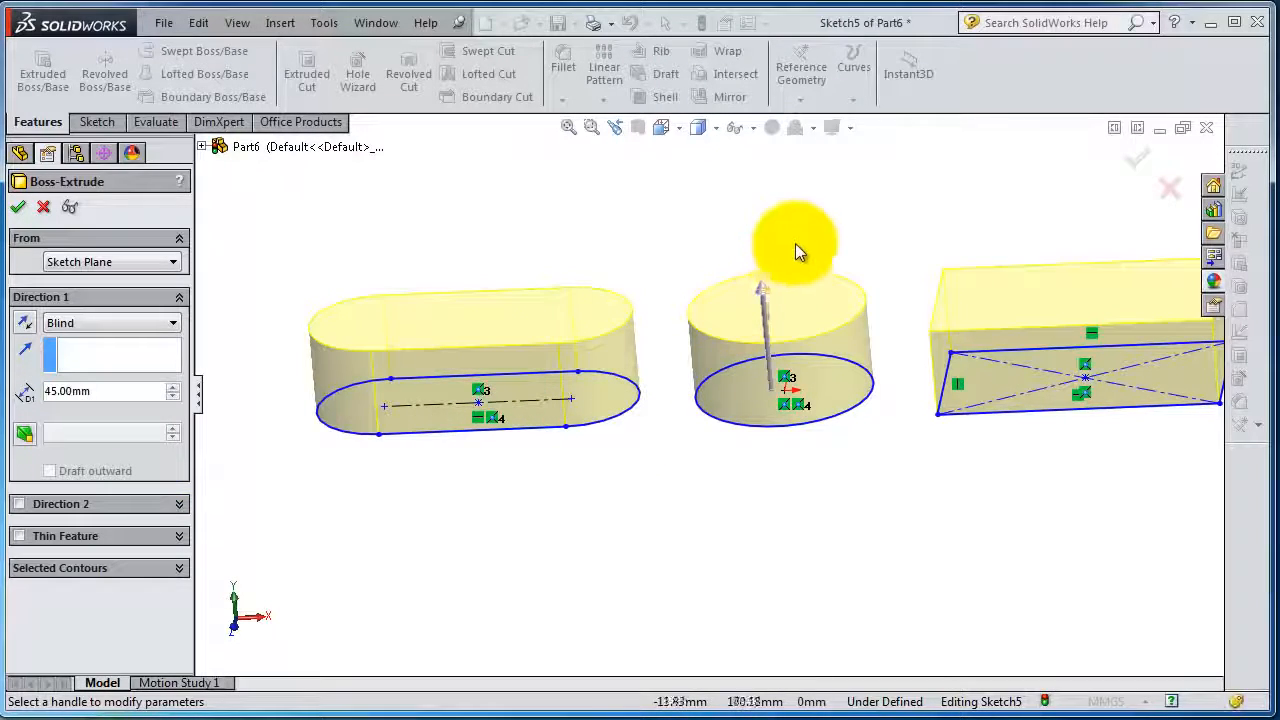
middle_click_drag(795, 243, 837, 235)
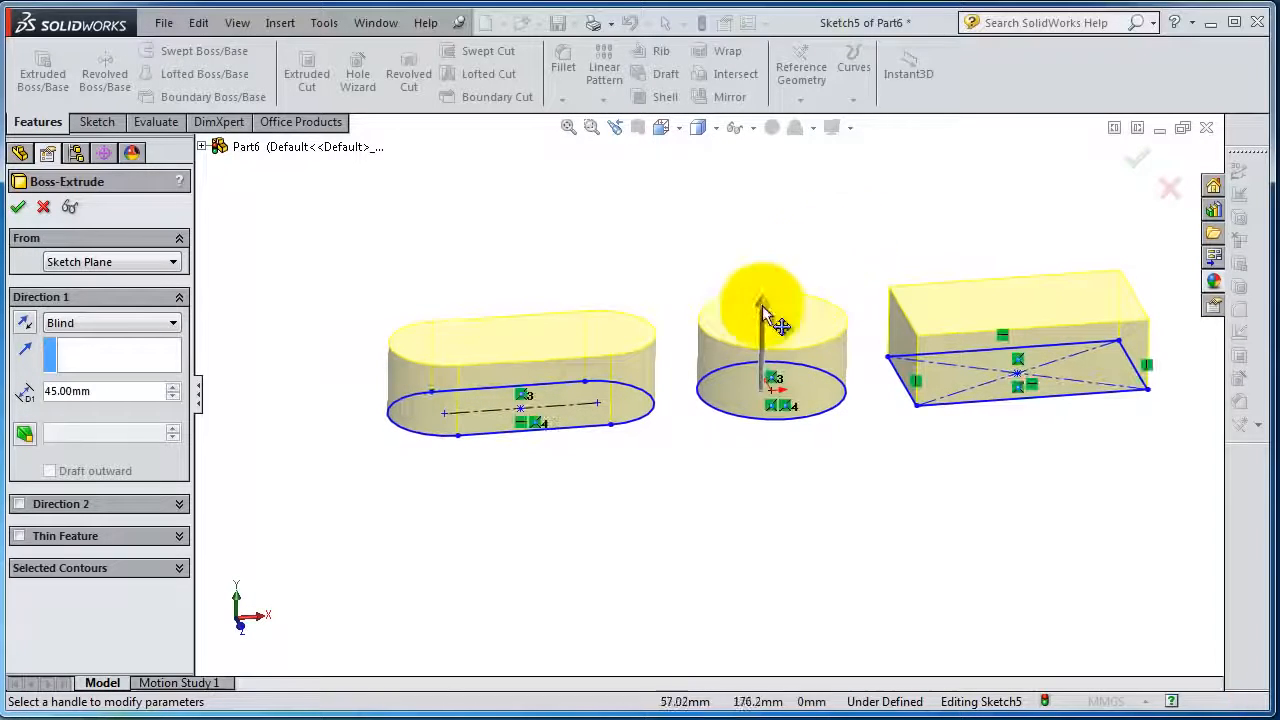
- Stretch the blind extrusion preview of the three profiles upward to a depth of 160 mm
left_click_drag(765, 310, 759, 158)
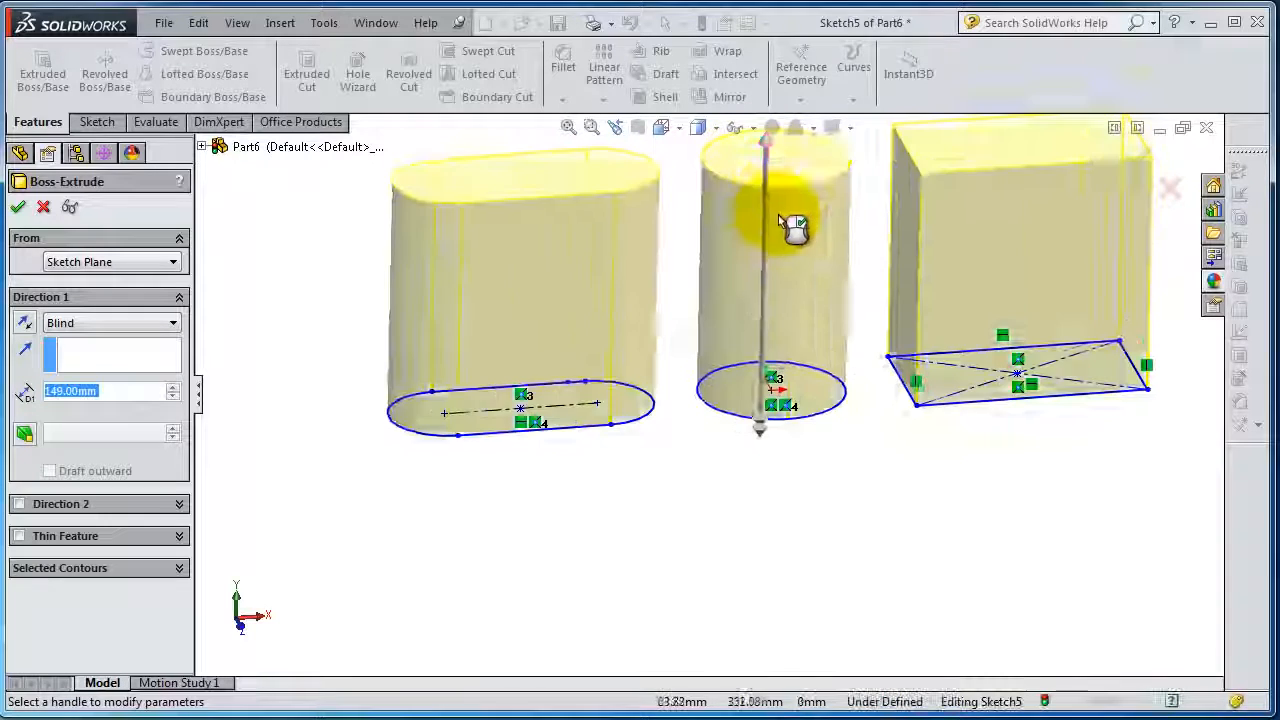
scroll(760, 213, "up", 2)
mouse_move(766, 223)
left_mouse_down()
mouse_move(770, 560)
mouse_move(757, 590)
mouse_move(737, 223)
mouse_move(745, 265)
mouse_move(743, 232)
left_mouse_up()
mouse_move(517, 474)
middle_mouse_down()
mouse_move(529, 529)
mouse_move(509, 496)
mouse_move(540, 491)
mouse_move(663, 306)
mouse_move(686, 289)
mouse_move(710, 293)
mouse_move(694, 306)
middle_mouse_up()
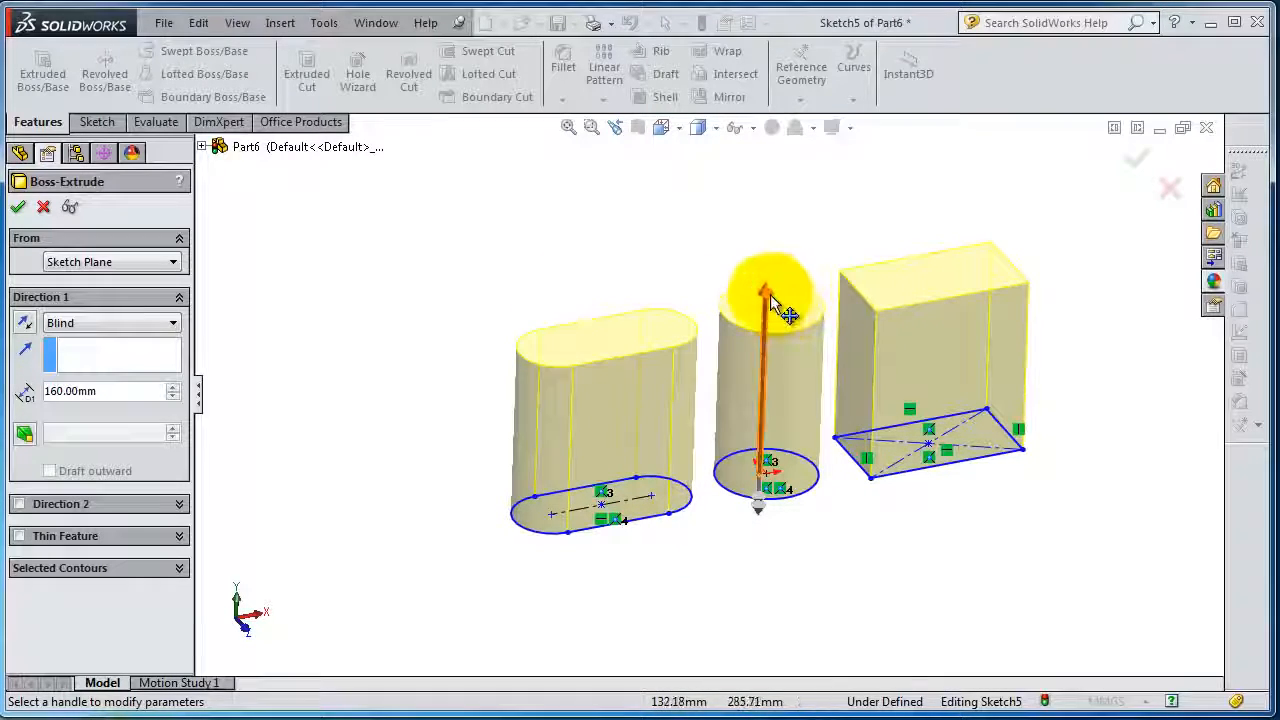
- Shorten the blind extrusion preview to 110 mm and further down to 69 mm
mouse_move(772, 298)
left_mouse_down()
mouse_move(766, 245)
mouse_move(784, 354)
mouse_move(773, 235)
mouse_move(794, 351)
mouse_move(785, 340)
left_mouse_up()
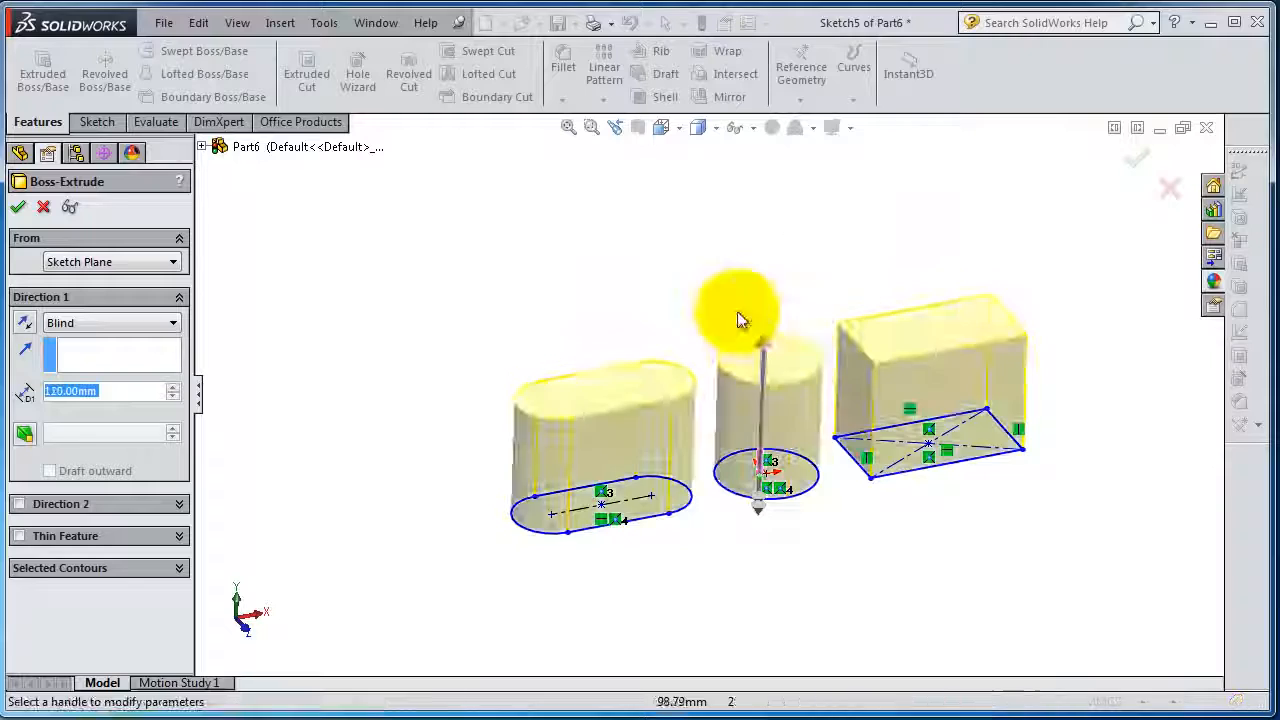
mouse_move(738, 320)
middle_mouse_down()
mouse_move(694, 289)
mouse_move(609, 289)
mouse_move(677, 297)
middle_mouse_up()
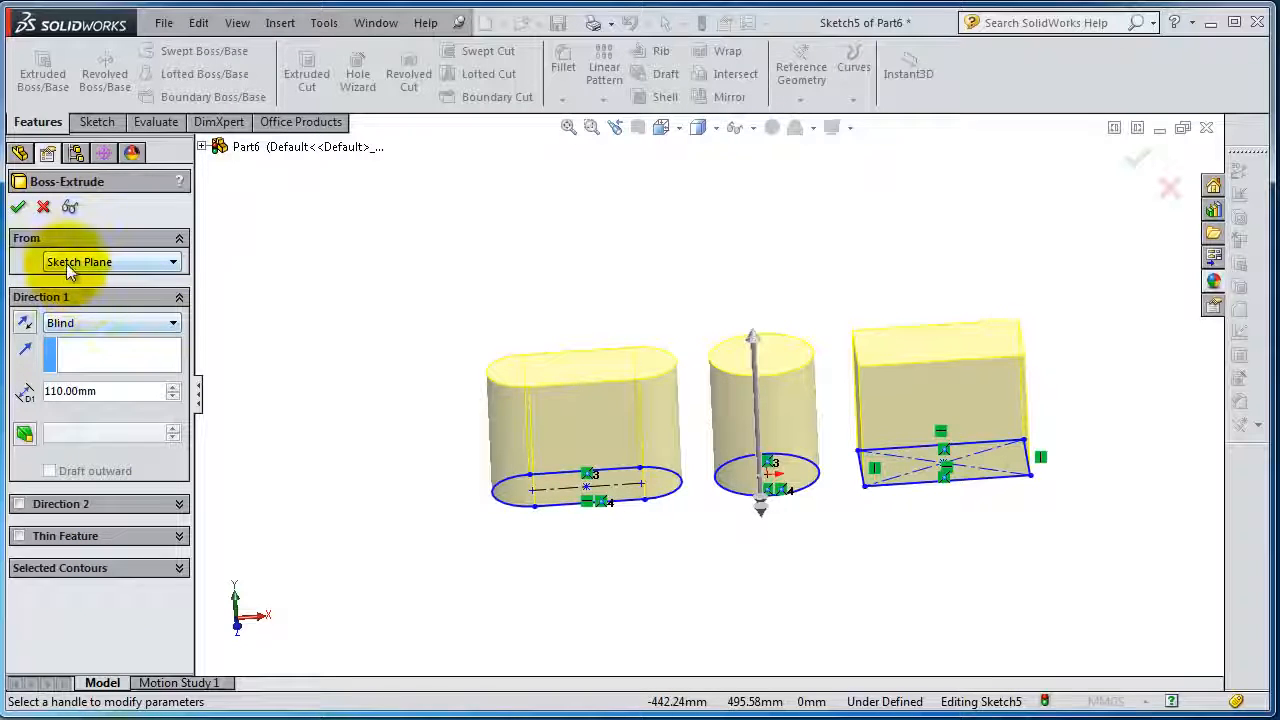
left_click(161, 330)
left_click(160, 326)
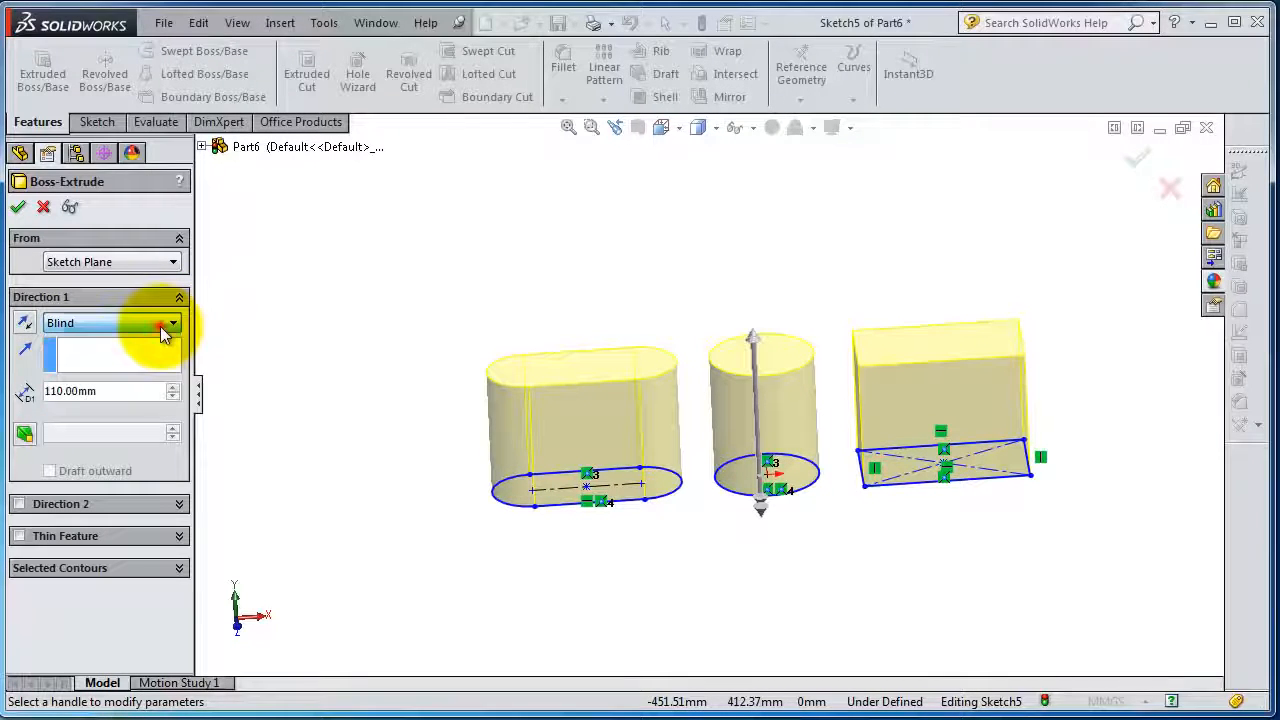
left_click_drag(754, 339, 737, 410)
- Change the extrusion's end condition to Mid Plane and inspect the preview on both sides of the sketch plane
left_click(150, 325)
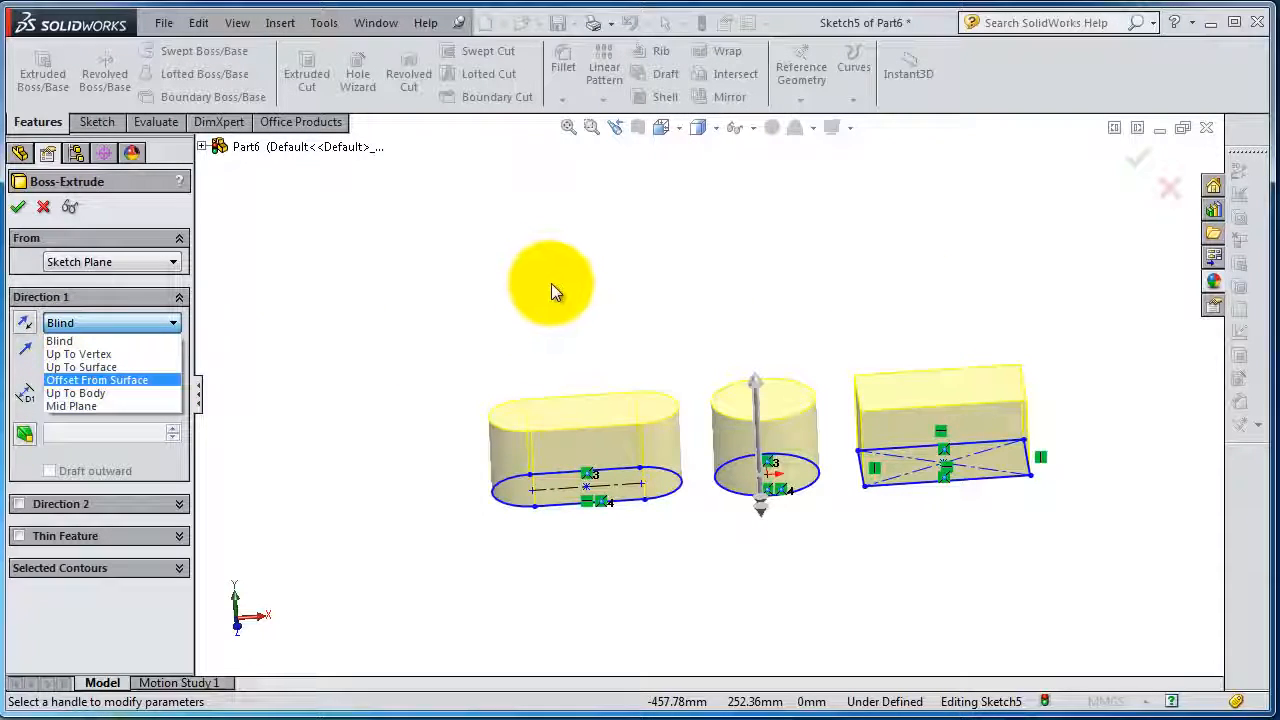
scroll(551, 283, "up", 1)
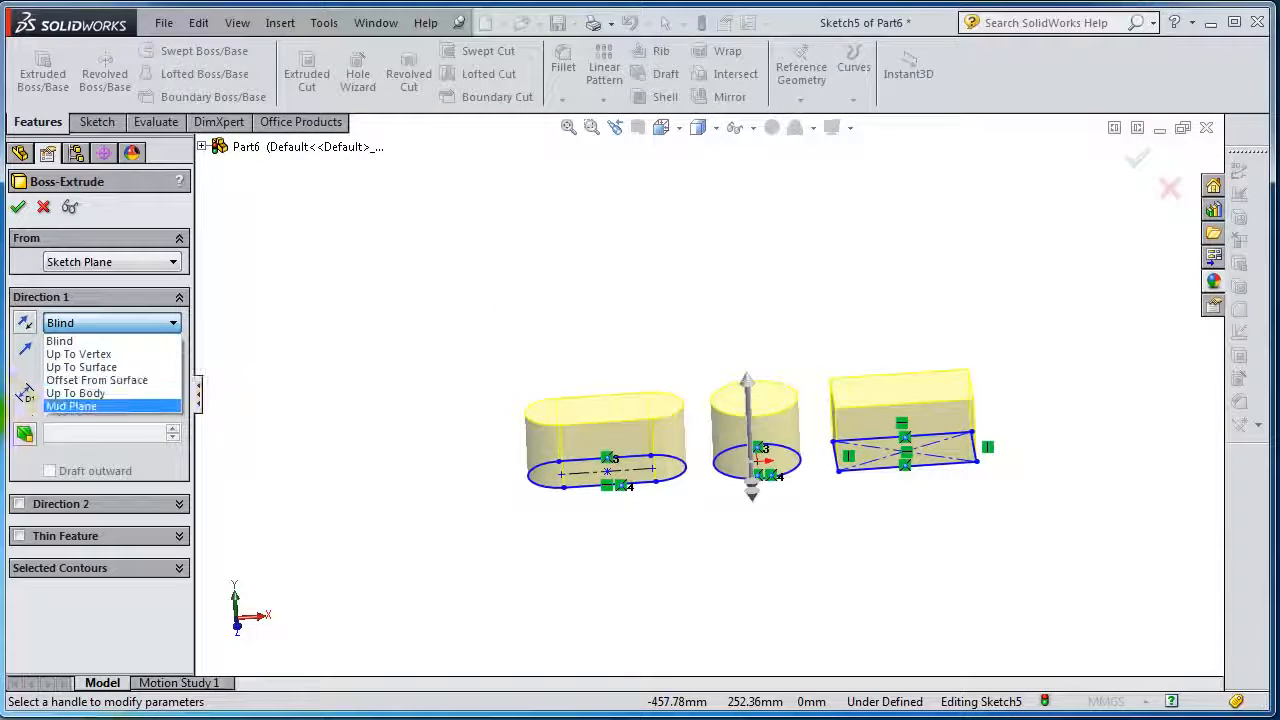
left_click(92, 405)
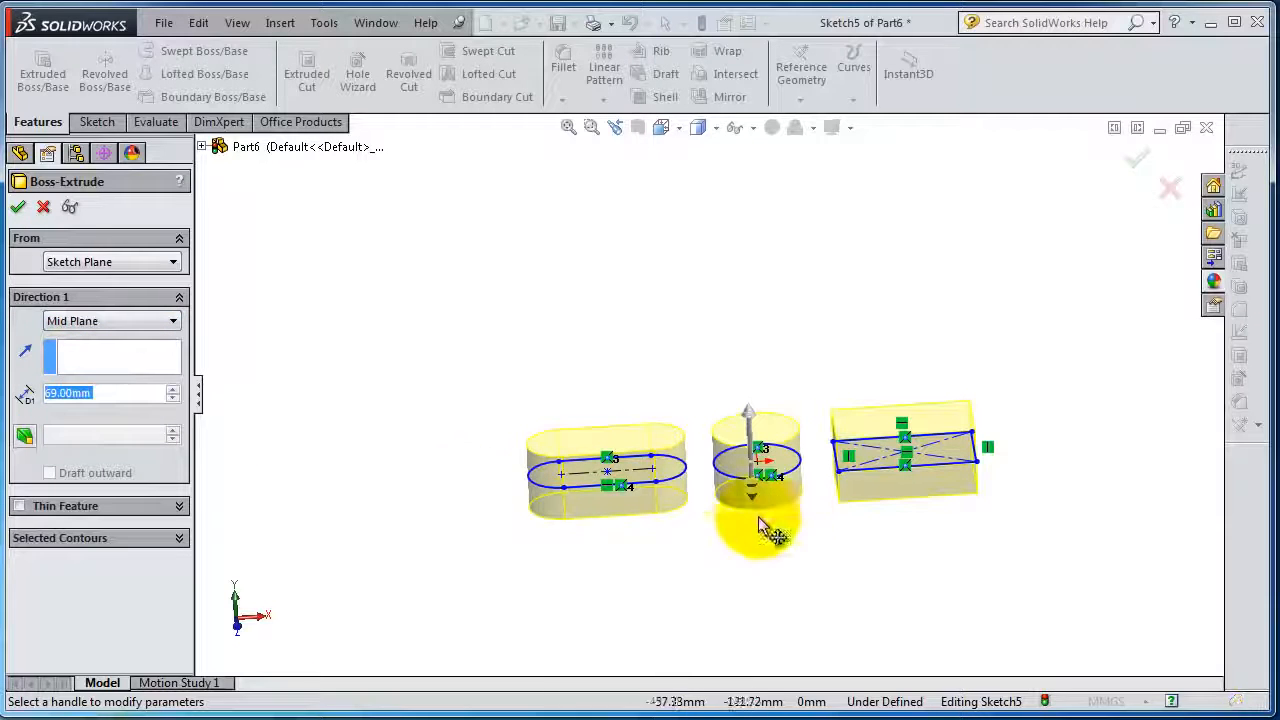
scroll(770, 520, "down", 5)
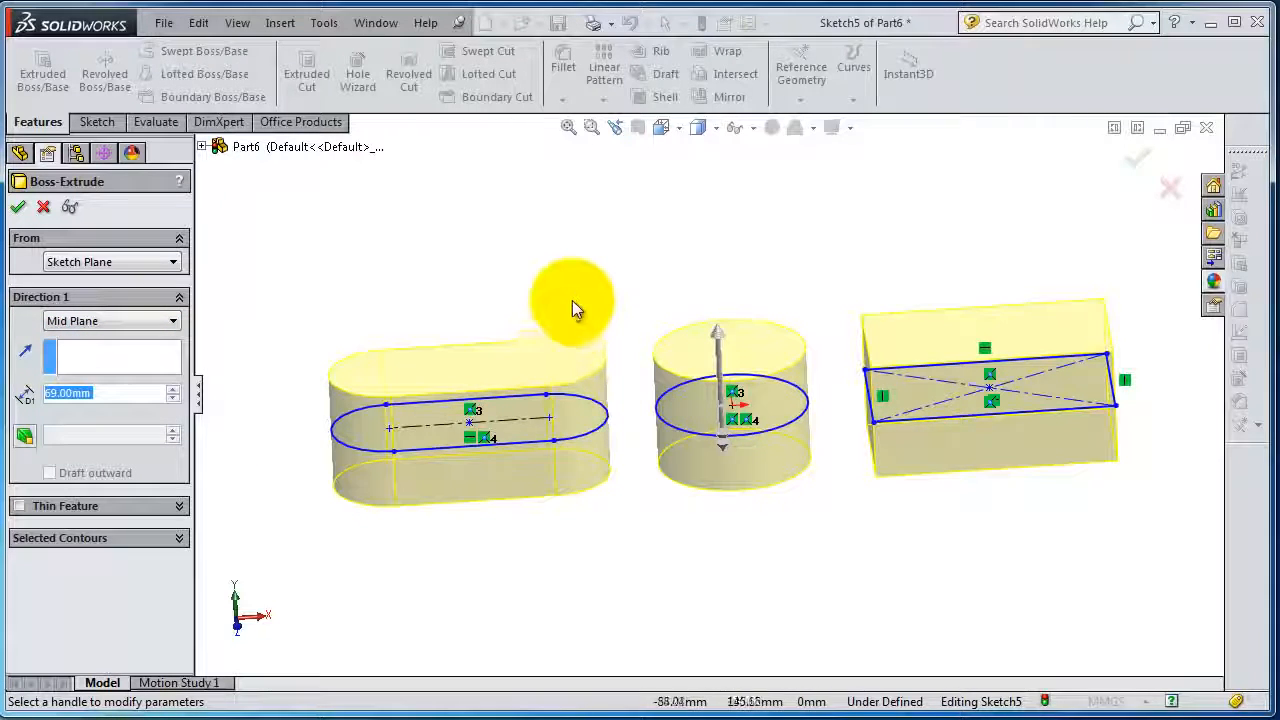
middle_click_drag(572, 300, 574, 280)
scroll(570, 403, "down", 1)
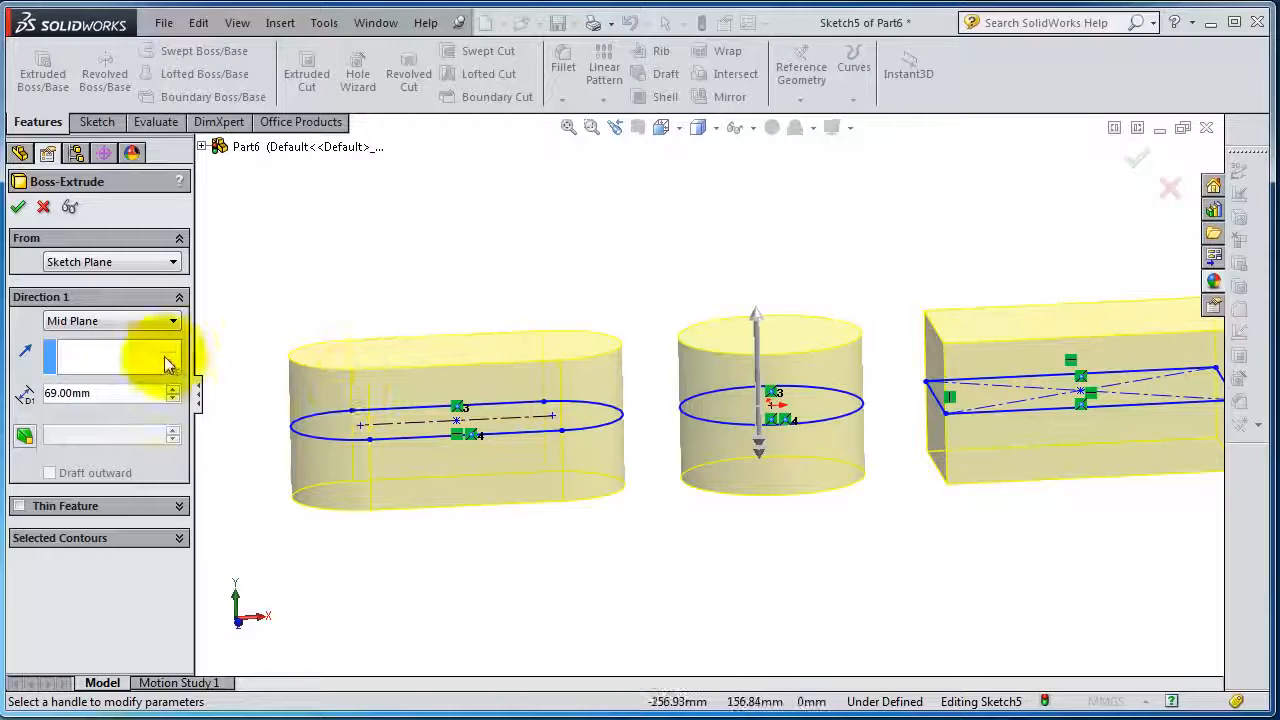
- Switch the extrusion's end condition back to Blind and set its depth to 70 mm
left_click(145, 321)
left_click(92, 341)
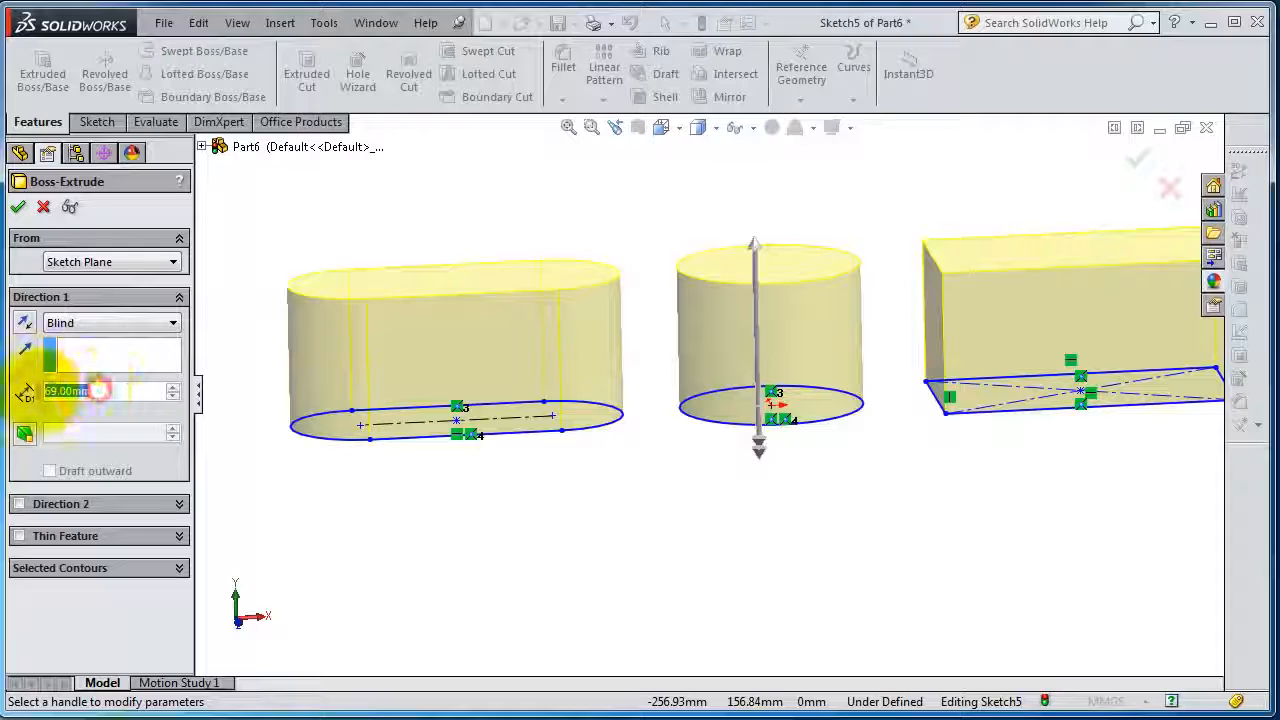
type("70")
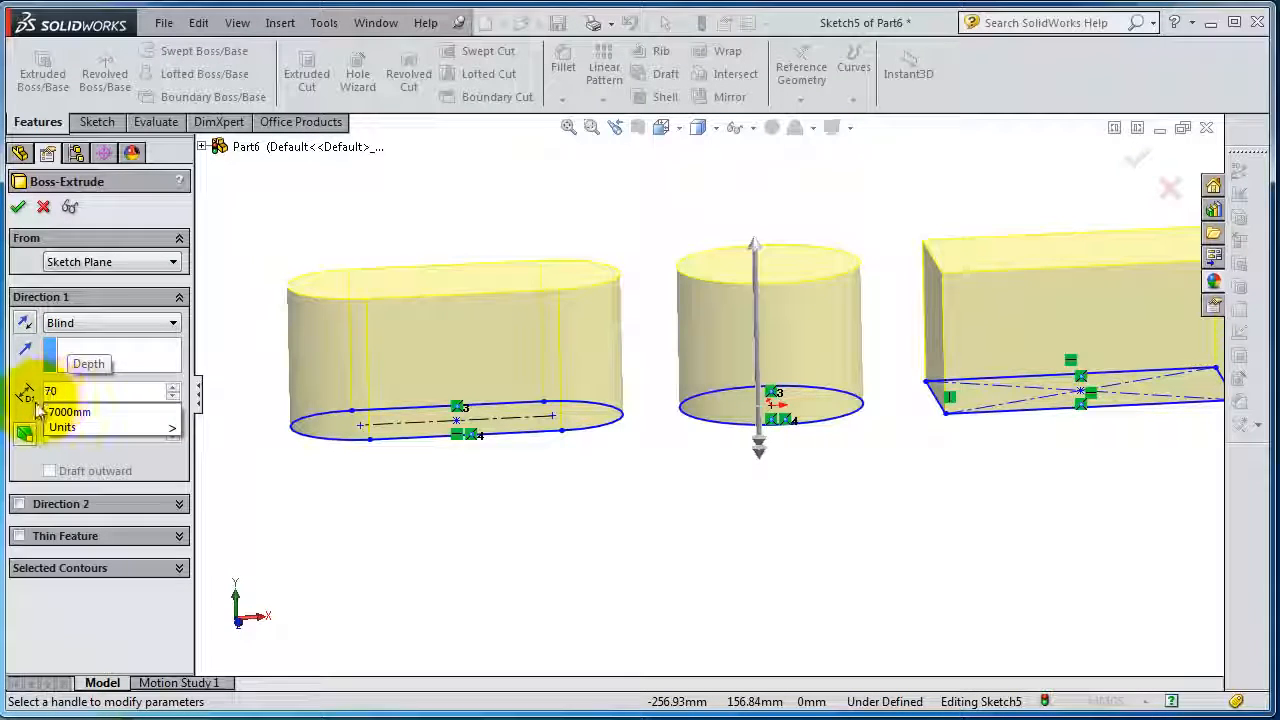
key("Return")
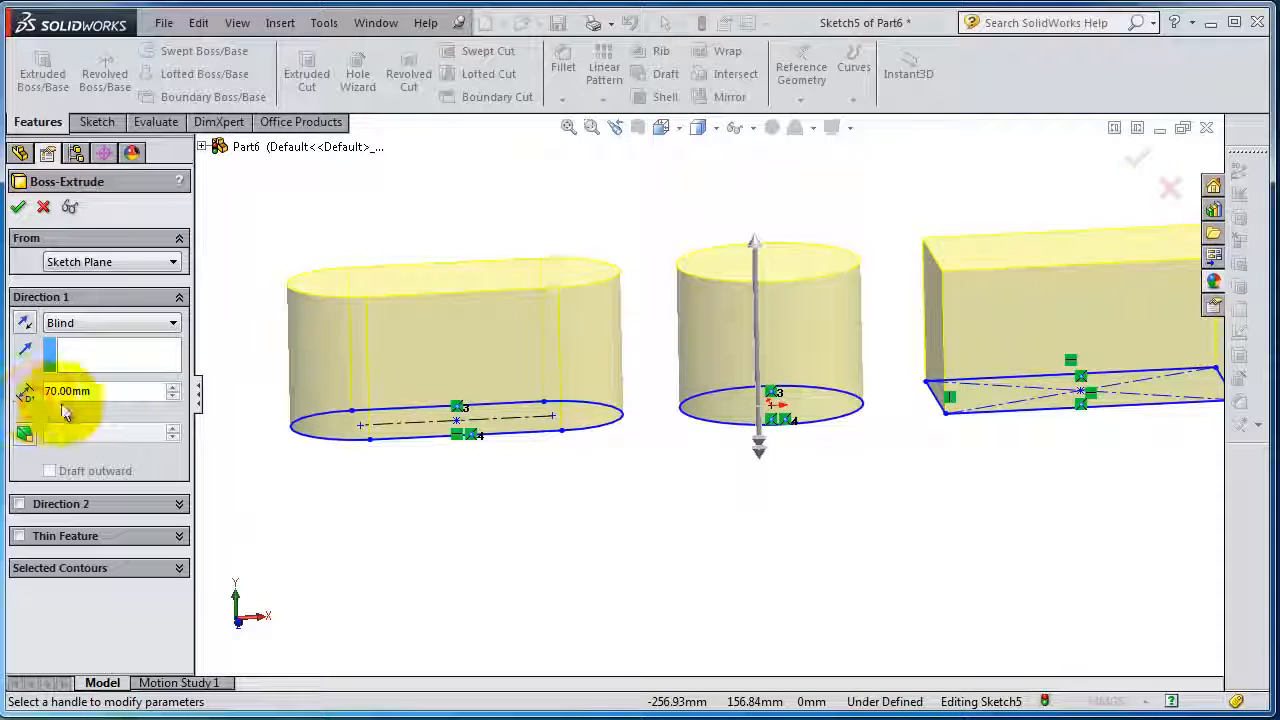
- Set the blind extrusion depth to 80 mm and reduce it to 50 mm
double_click(107, 398)
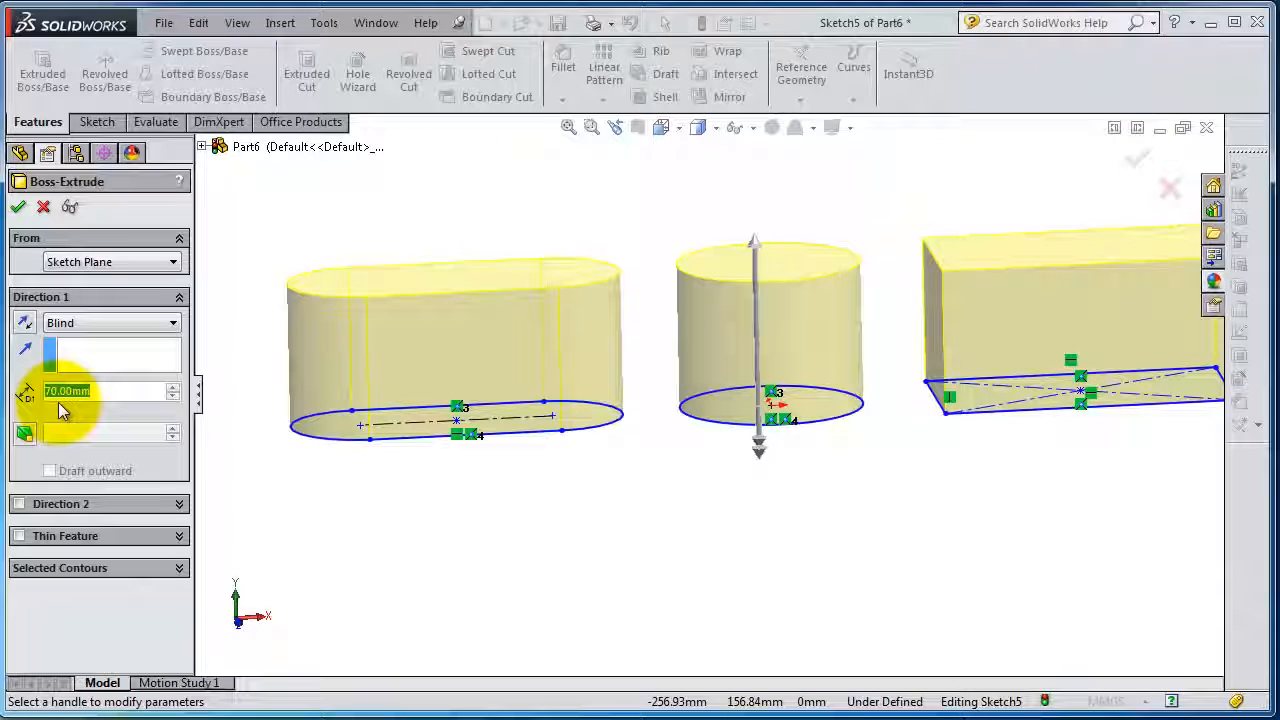
type("80")
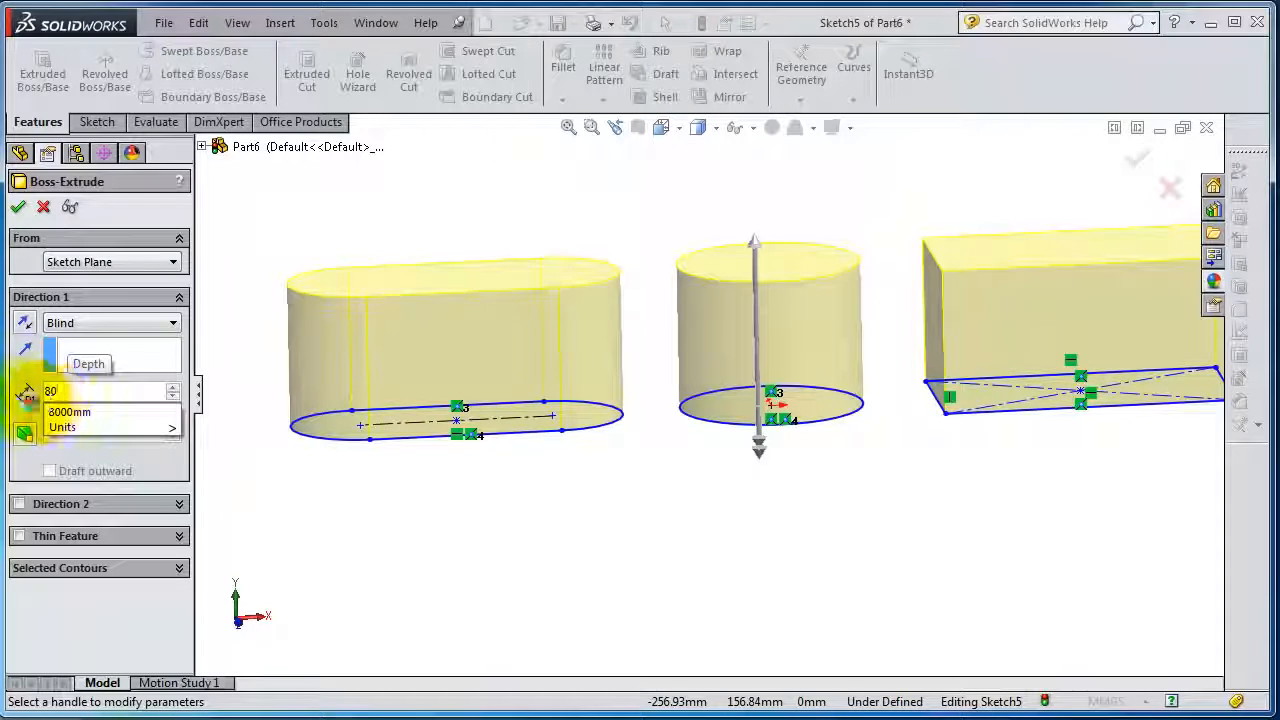
key("Return")
left_click(133, 390)
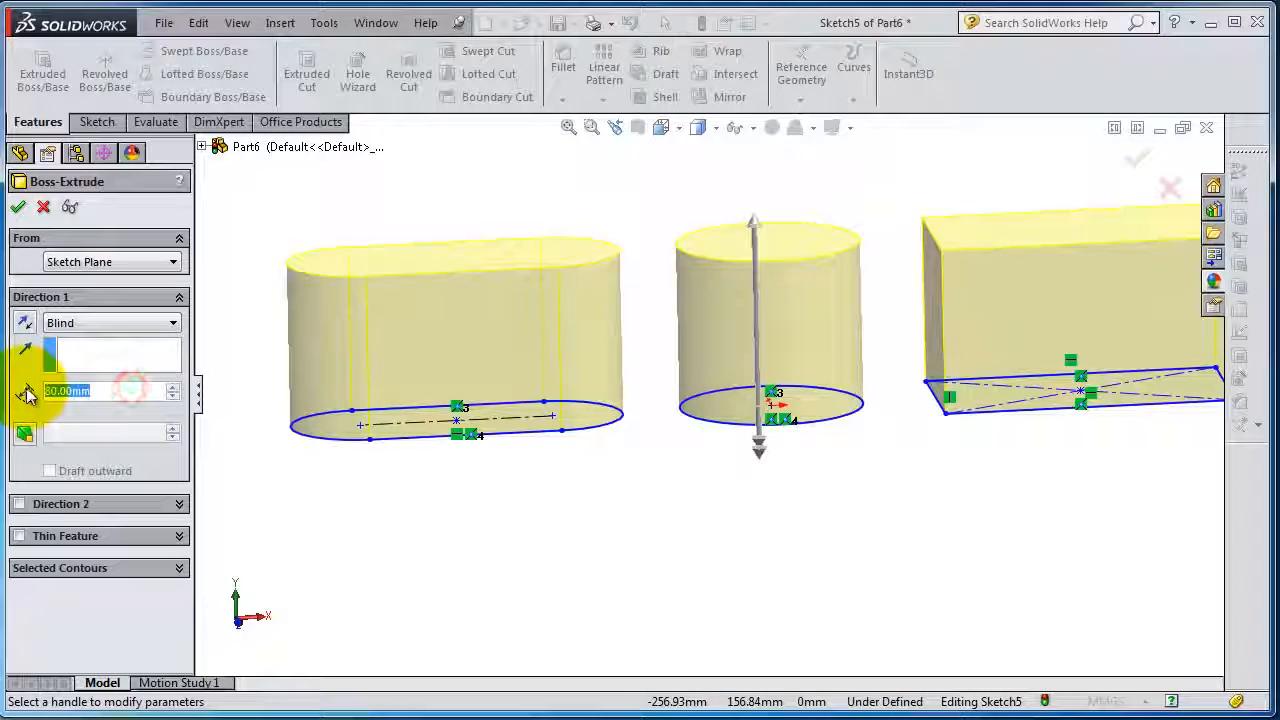
type("50")
key("Return")
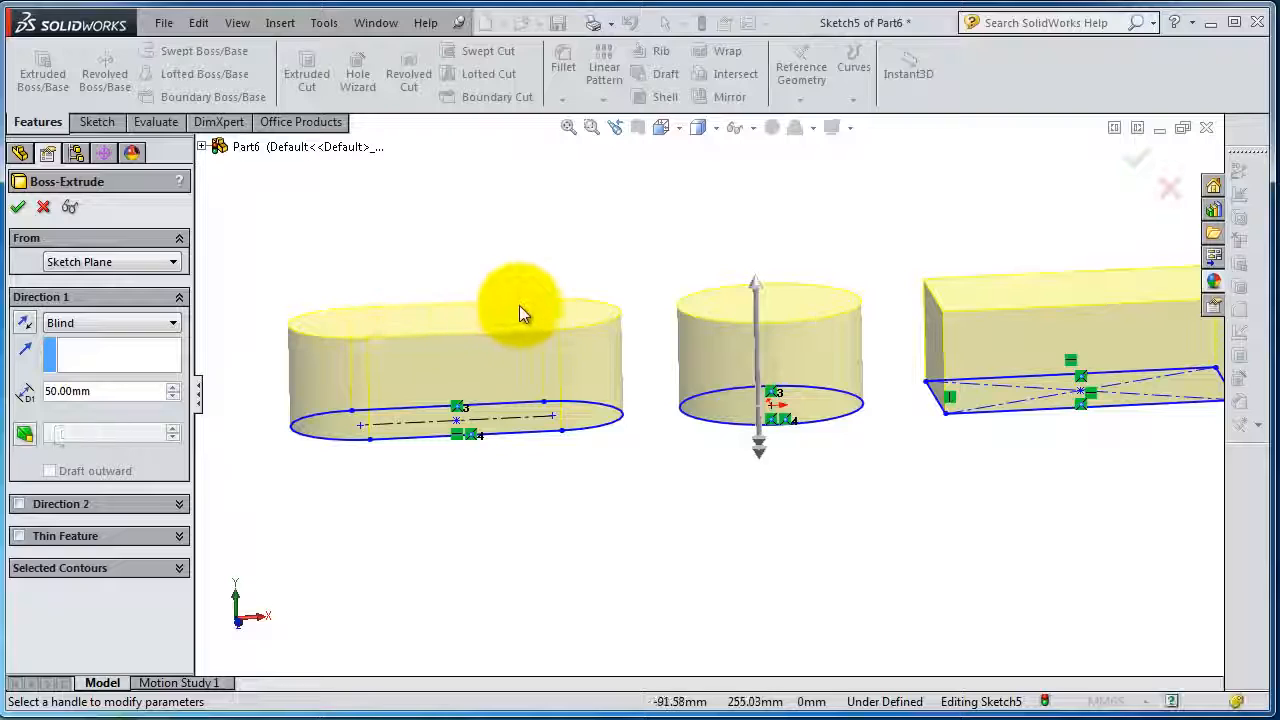
- Reverse the extrusion to below the sketch plane and flip it back above the plane
left_click(24, 324)
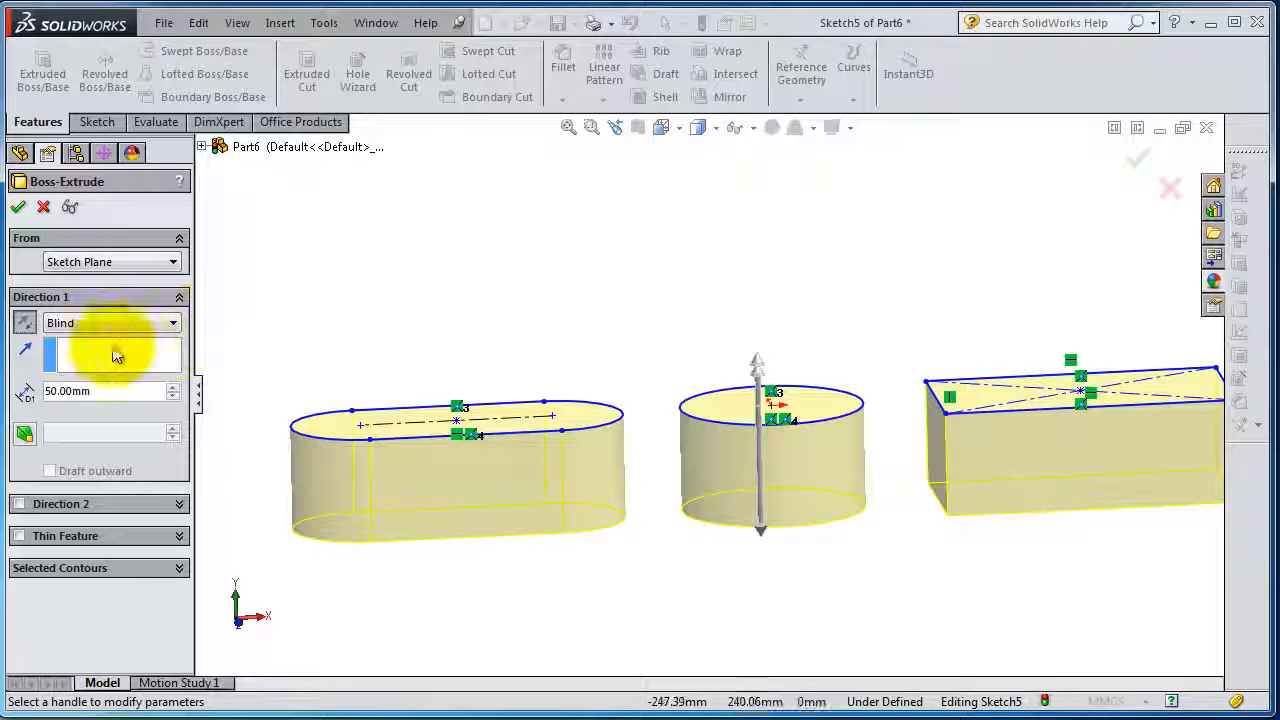
left_click(25, 324)
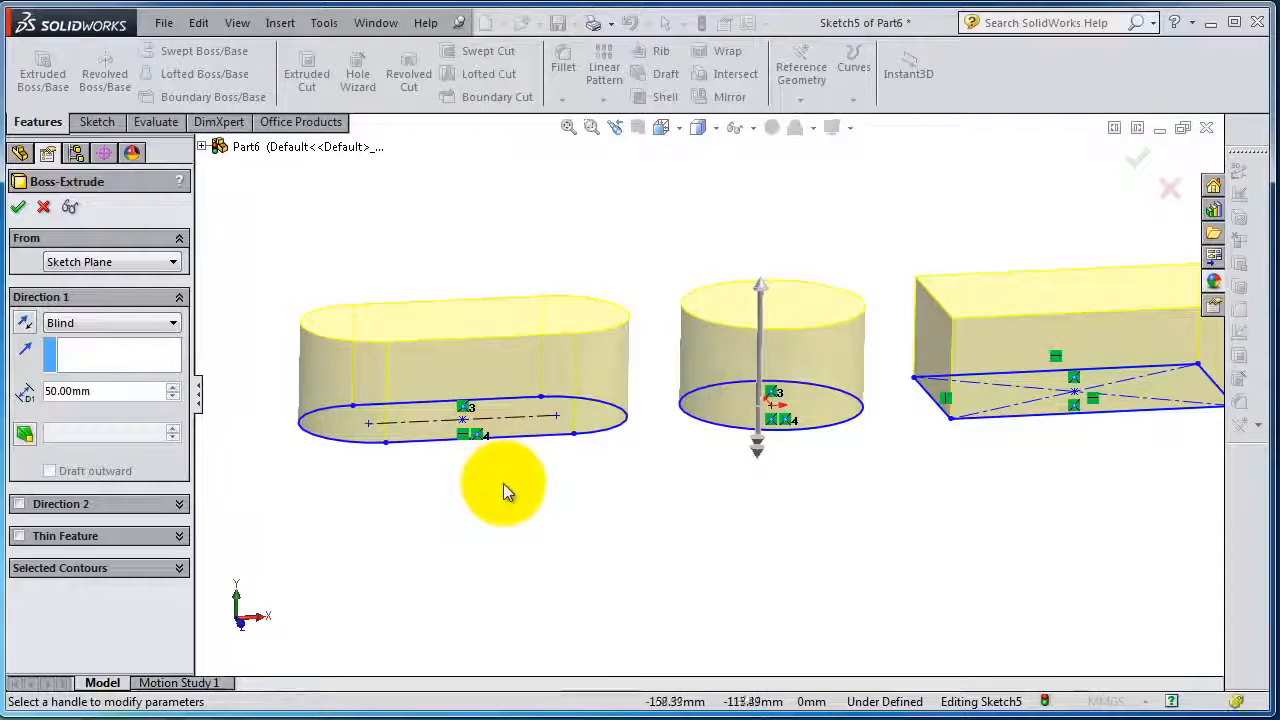
mouse_move(503, 491)
middle_mouse_down()
mouse_move(530, 511)
mouse_move(517, 514)
mouse_move(558, 479)
middle_mouse_up()
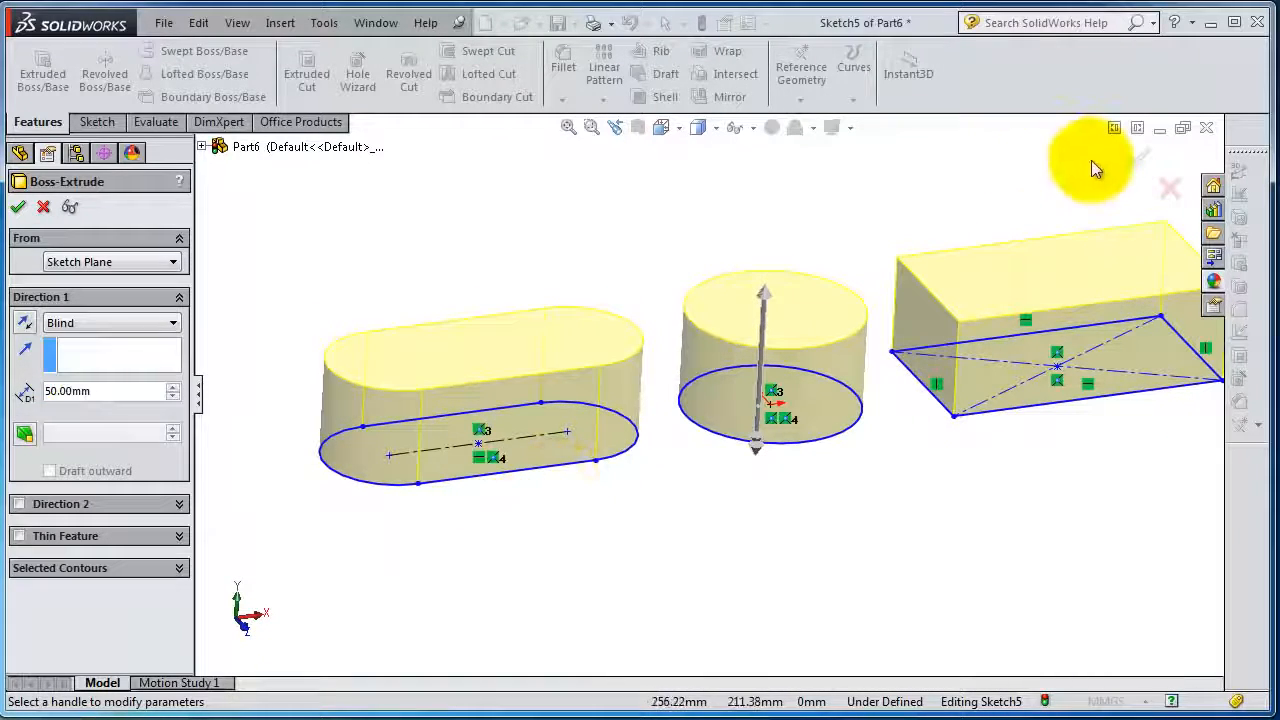
- Confirm the 50 mm blind extrusion and inspect the three solid bodies from another angle
left_click(1131, 160)
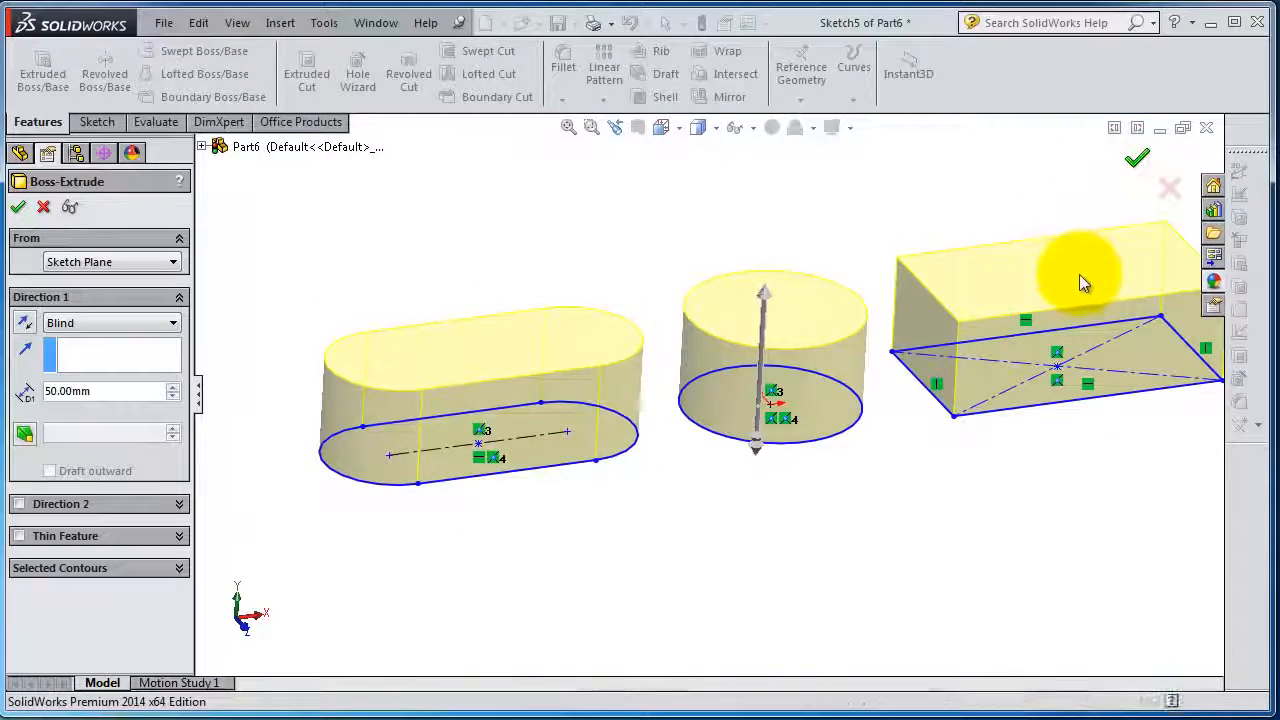
middle_click_drag(963, 229, 809, 380)
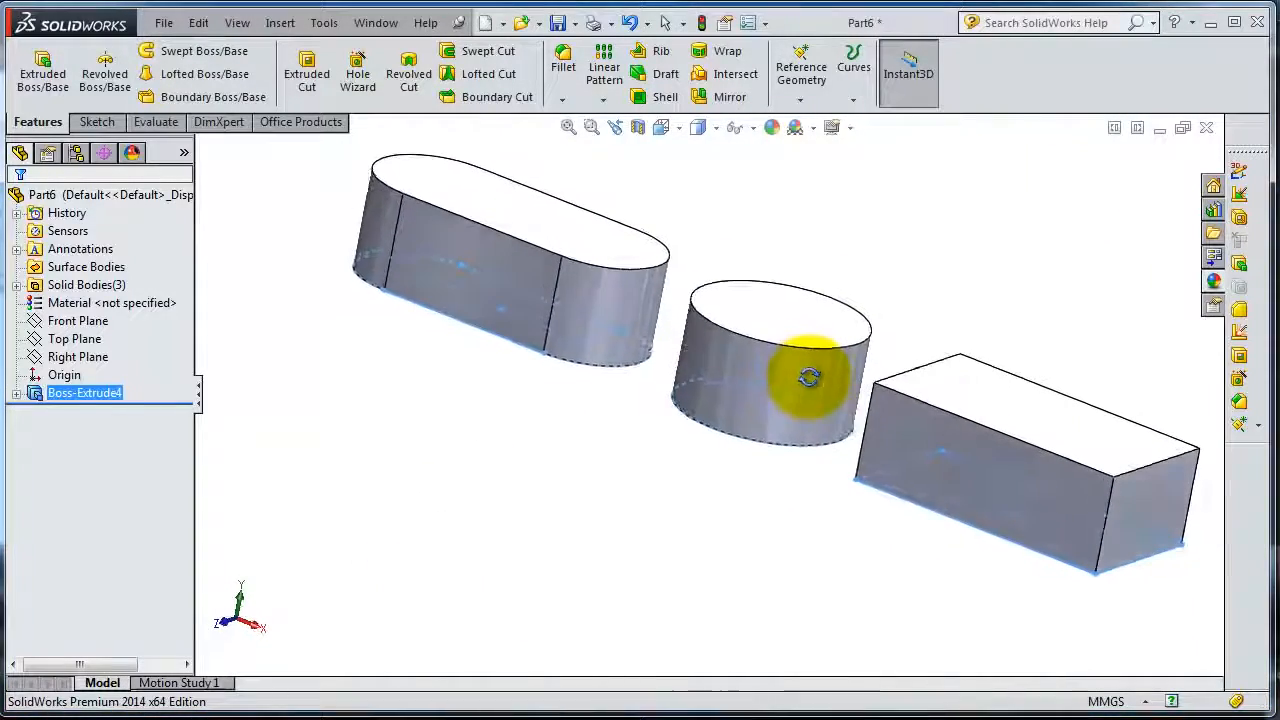
mouse_move(424, 358)
middle_mouse_down()
mouse_move(426, 334)
mouse_move(397, 334)
mouse_move(443, 323)
mouse_move(444, 345)
middle_mouse_up()
scroll(663, 237, "down", 2)
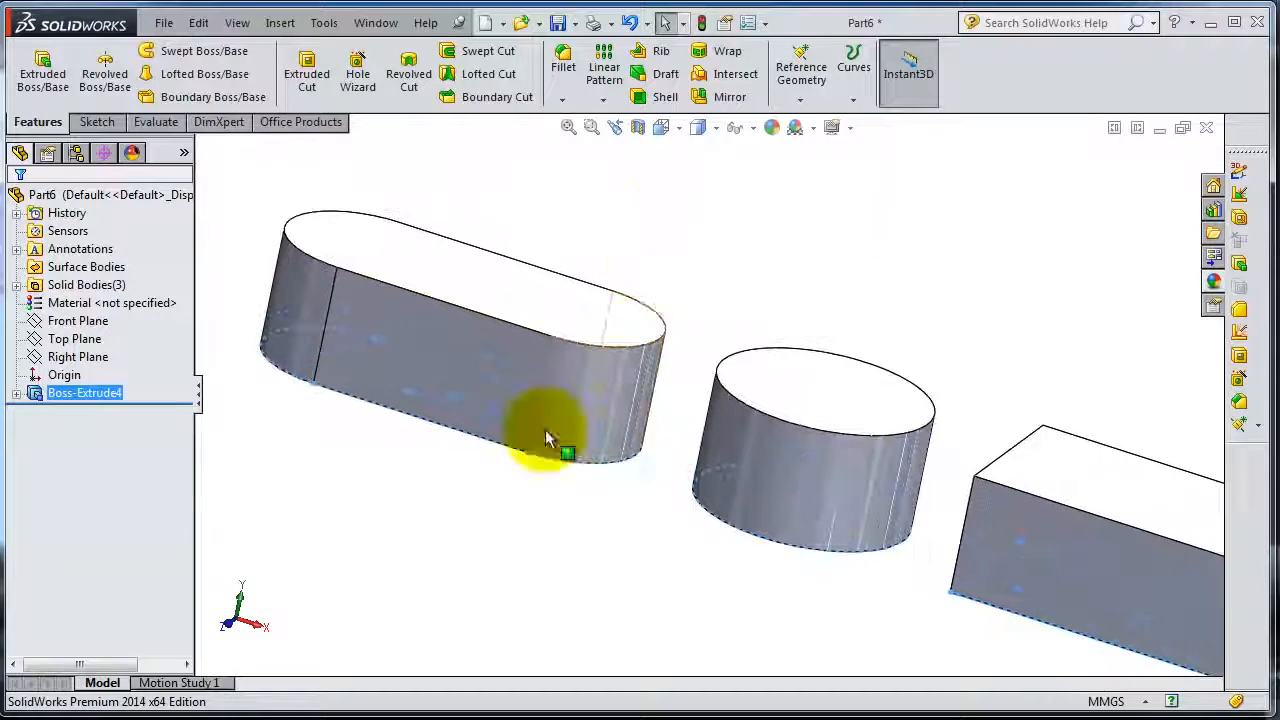
- Edit the extrusion feature and apply a 10-degree draft to Direction 1, checking the tapered preview
left_click(39, 394)
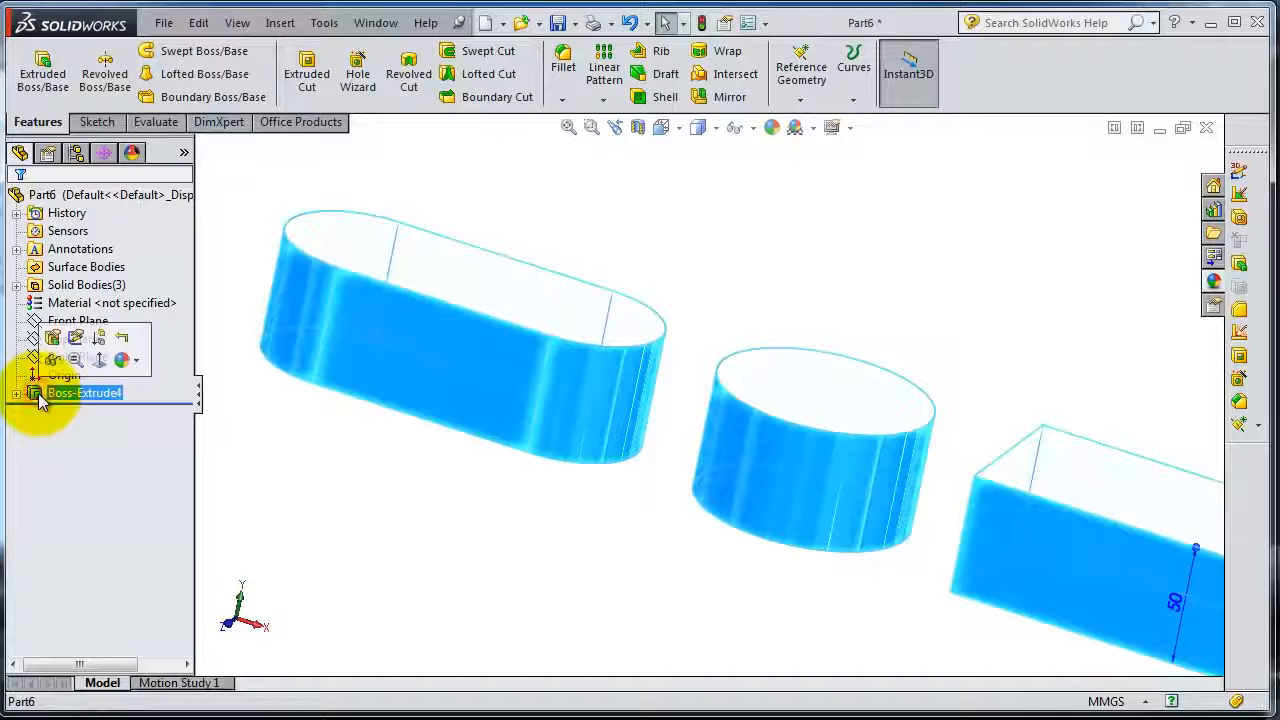
left_click(52, 340)
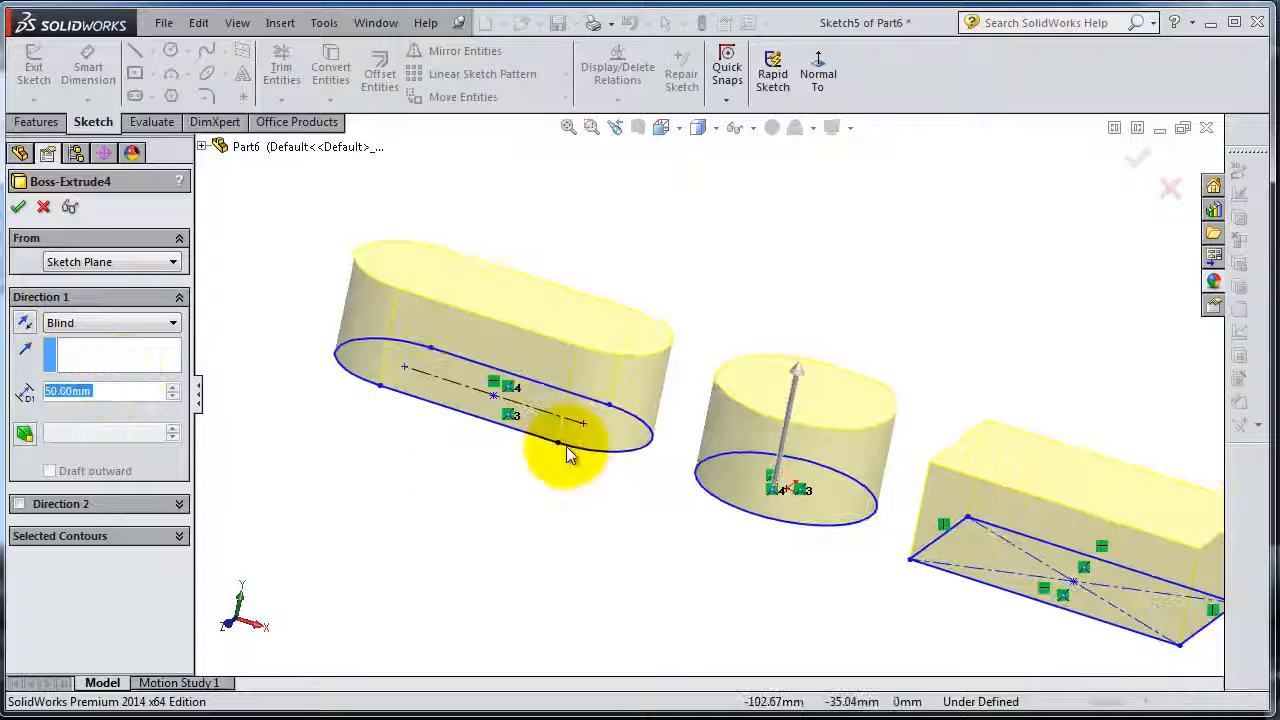
mouse_move(761, 564)
middle_mouse_down()
mouse_move(669, 537)
mouse_move(713, 532)
middle_mouse_up()
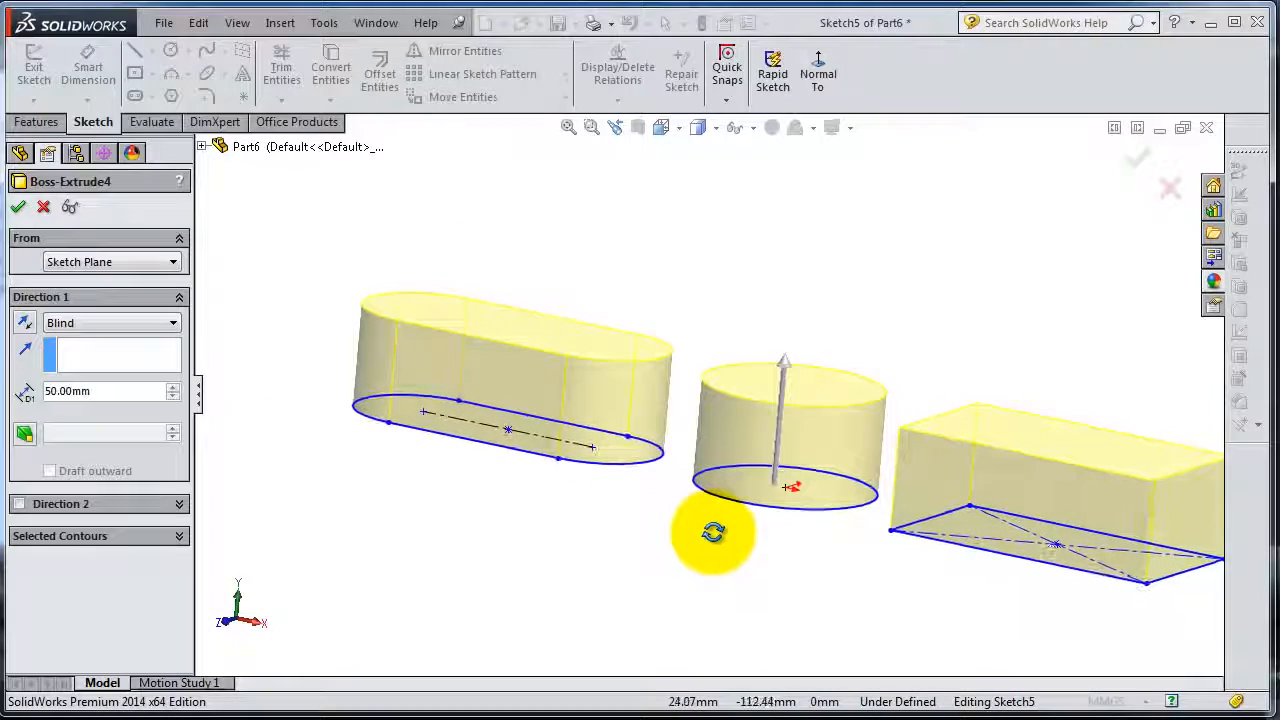
left_click(25, 436)
mouse_move(357, 534)
middle_mouse_down()
mouse_move(506, 540)
mouse_move(491, 571)
mouse_move(425, 540)
middle_mouse_up()
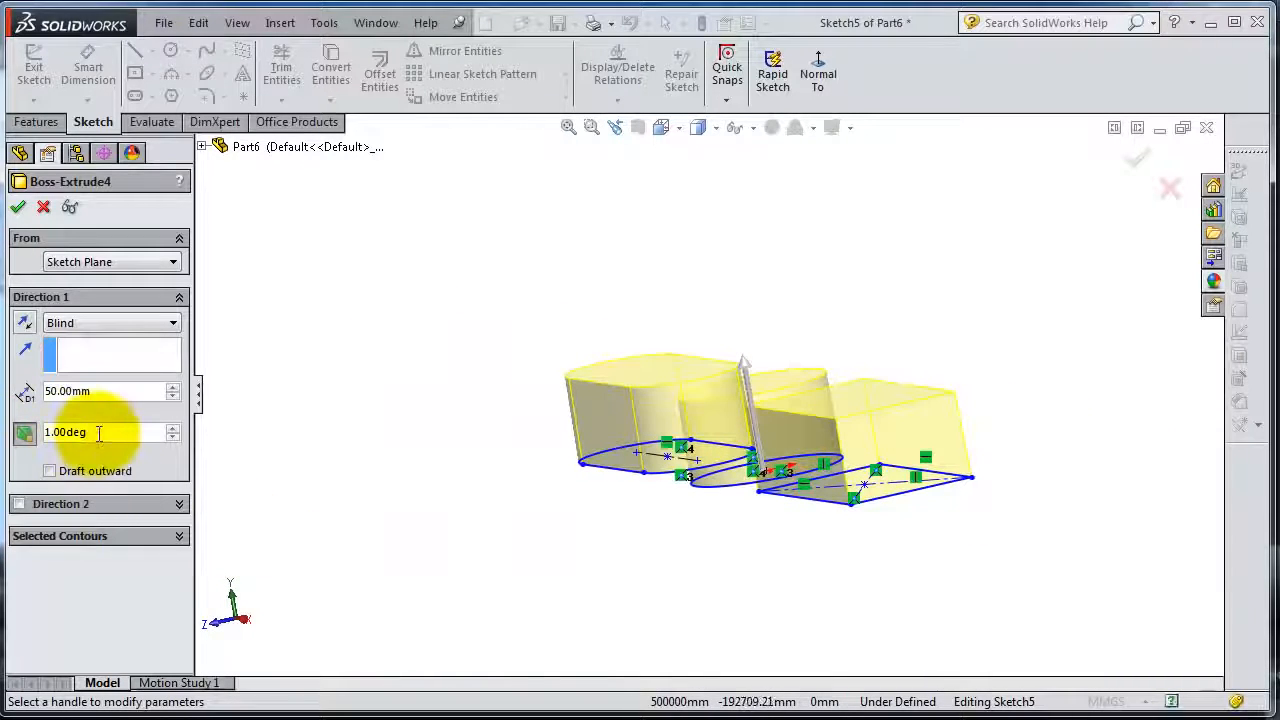
left_click_drag(113, 432, 58, 432)
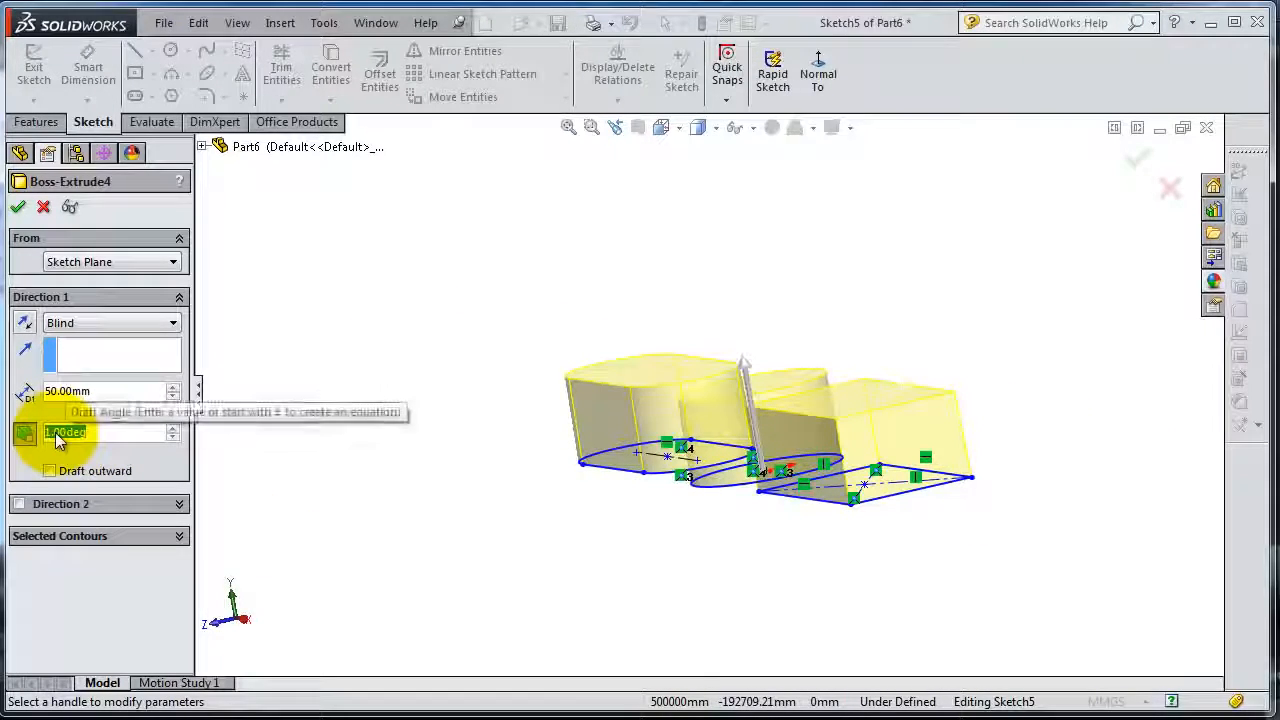
type("10")
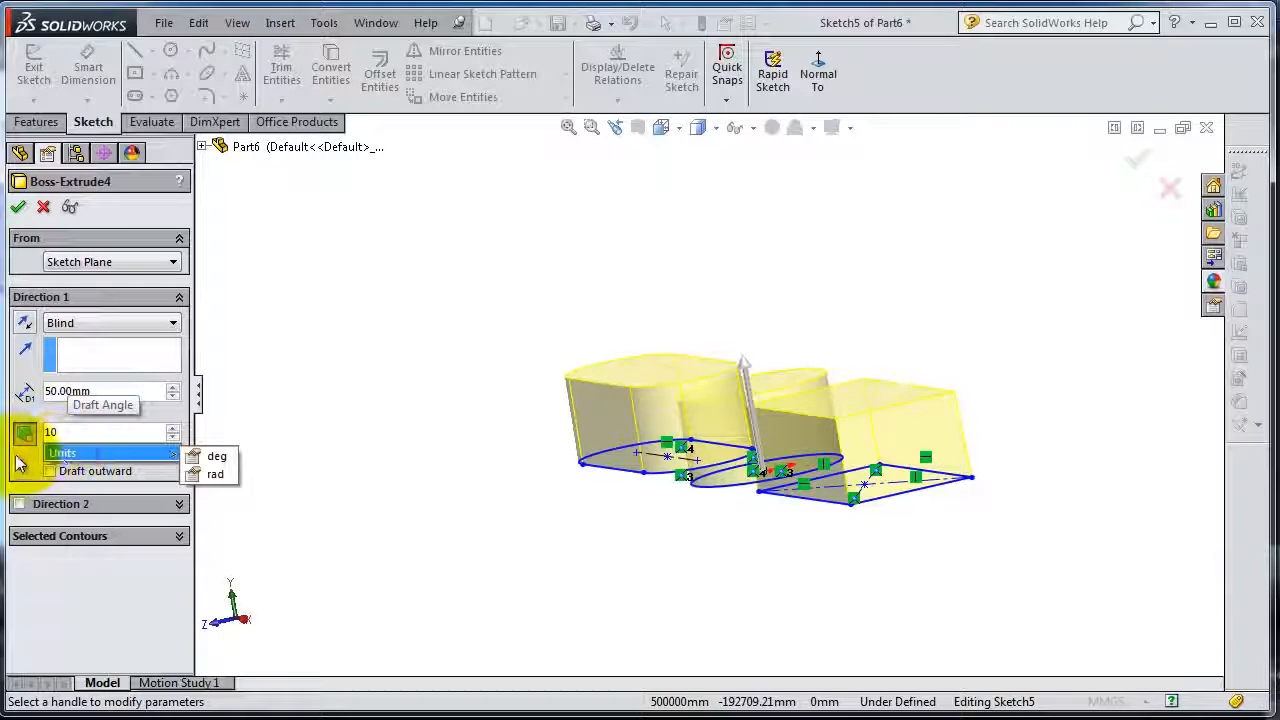
key("Return")
middle_click_drag(828, 507, 655, 360)
middle_click_drag(603, 567, 662, 570)
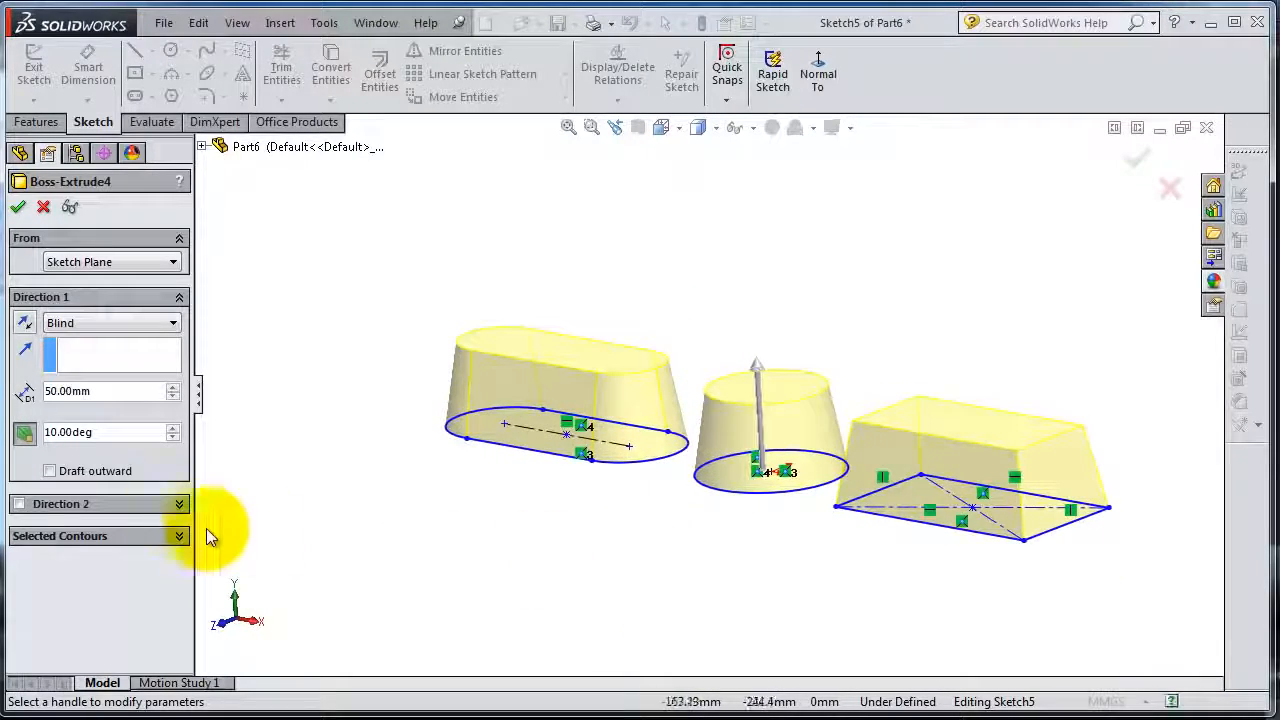
- Make the Direction 1 draft taper outward and inspect the widened tops of the three bodies
left_click(48, 472)
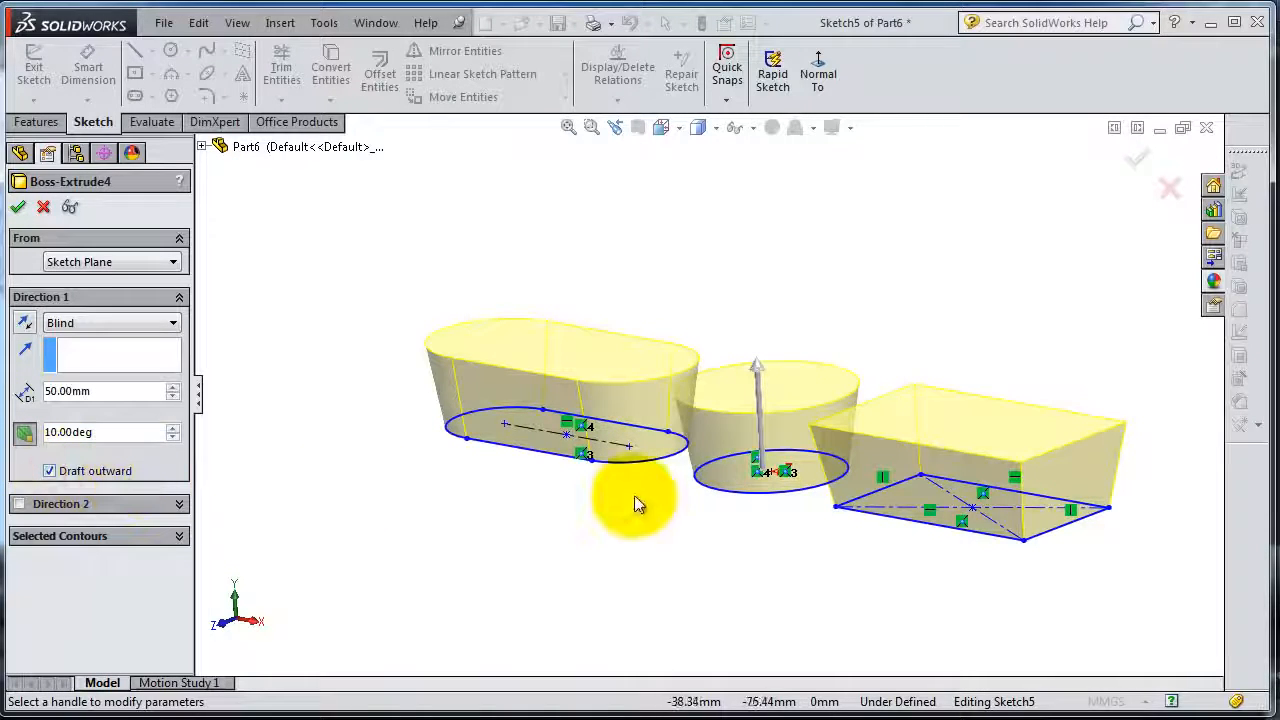
middle_click_drag(634, 497, 840, 444)
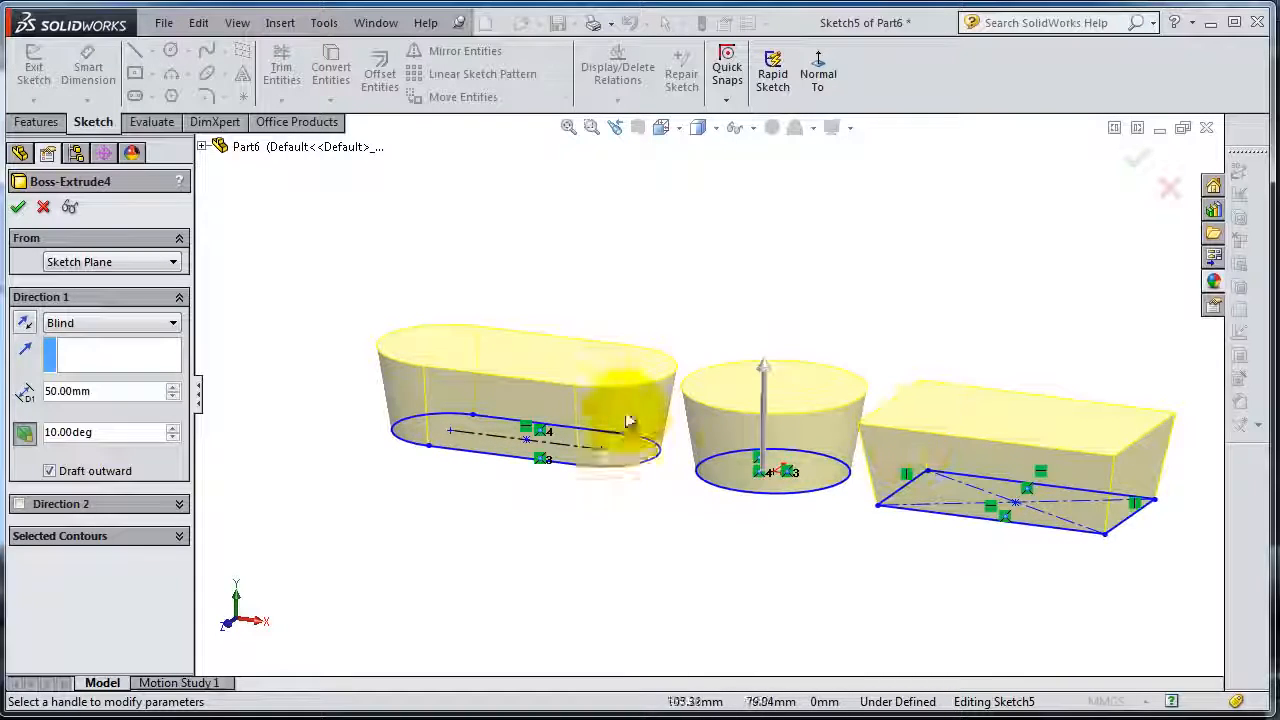
scroll(820, 568, "down", 2)
scroll(820, 565, "up", 2)
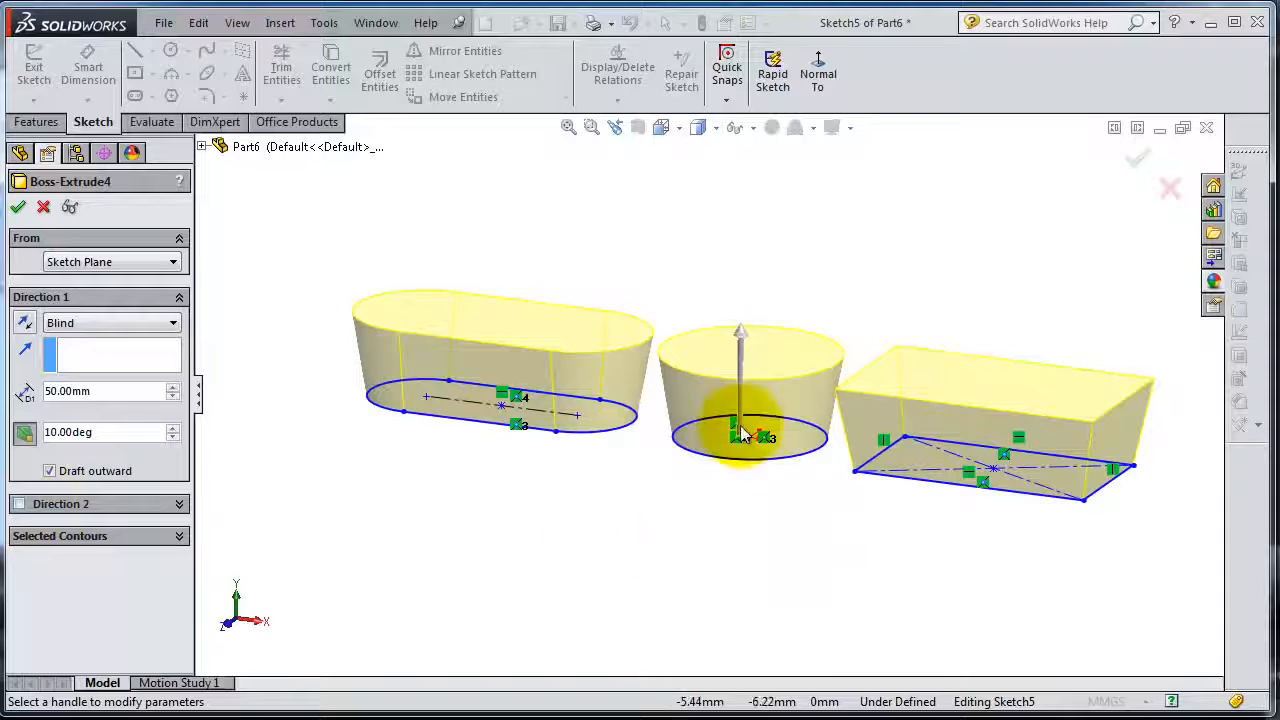
middle_click_drag(787, 568, 774, 543)
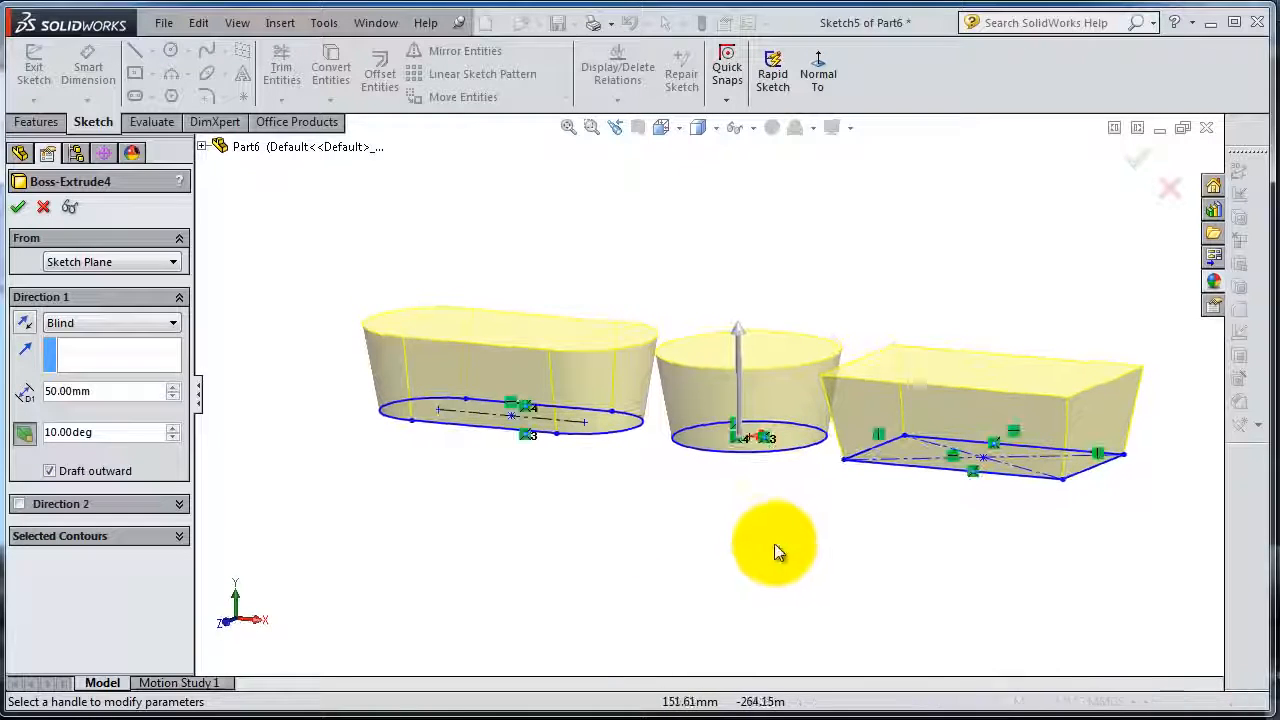
- Enable Direction 2 as a Blind extrusion with a depth of 20 mm and inspect the underside
left_click(21, 505)
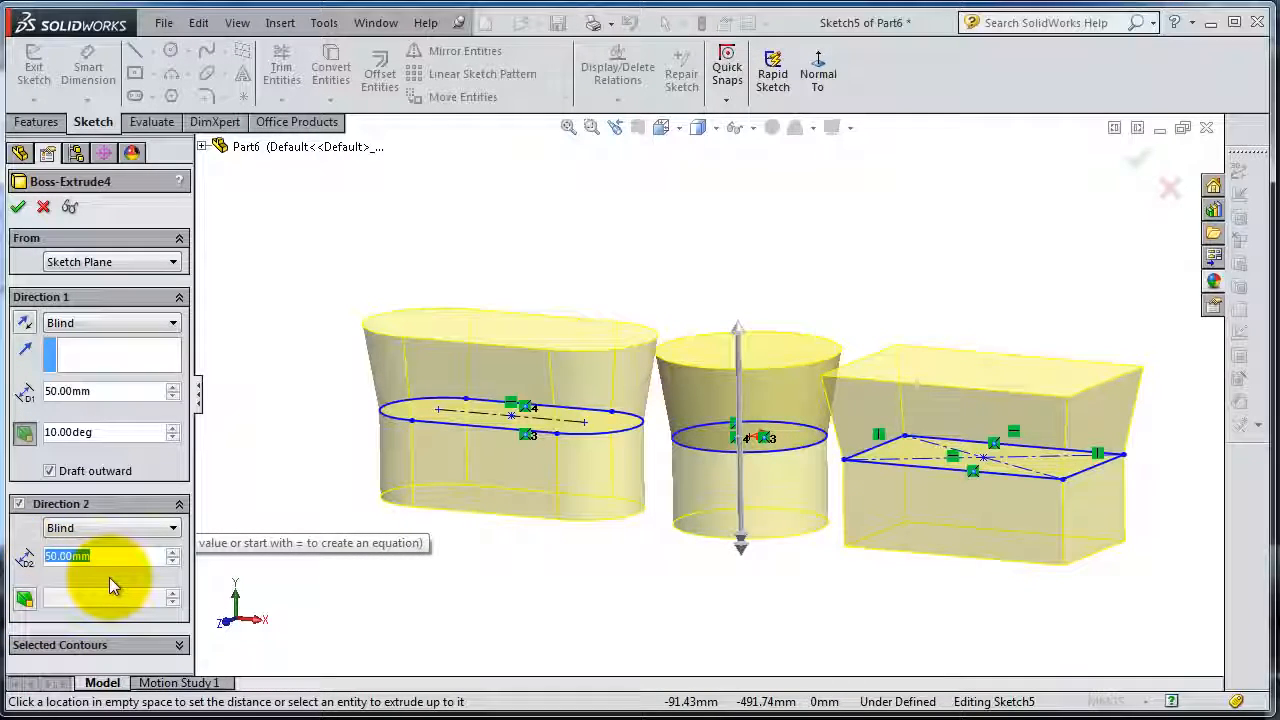
type("20")
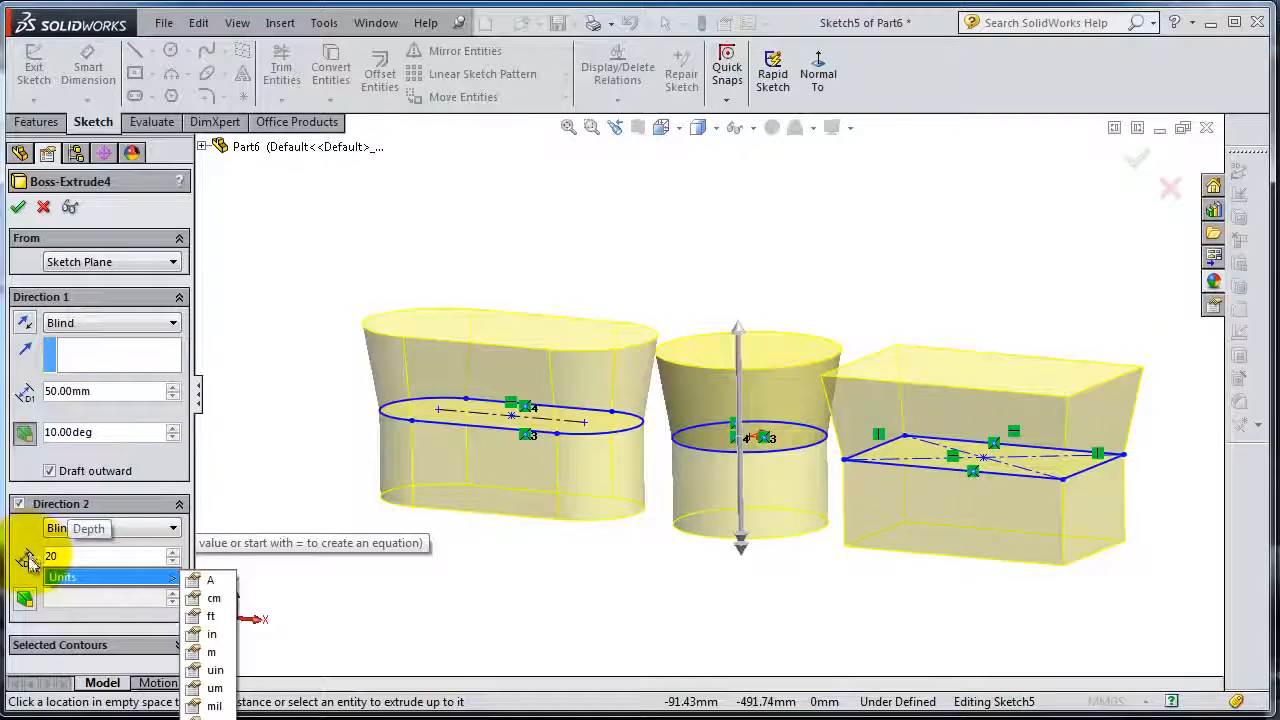
key("Return")
middle_click_drag(606, 565, 674, 471)
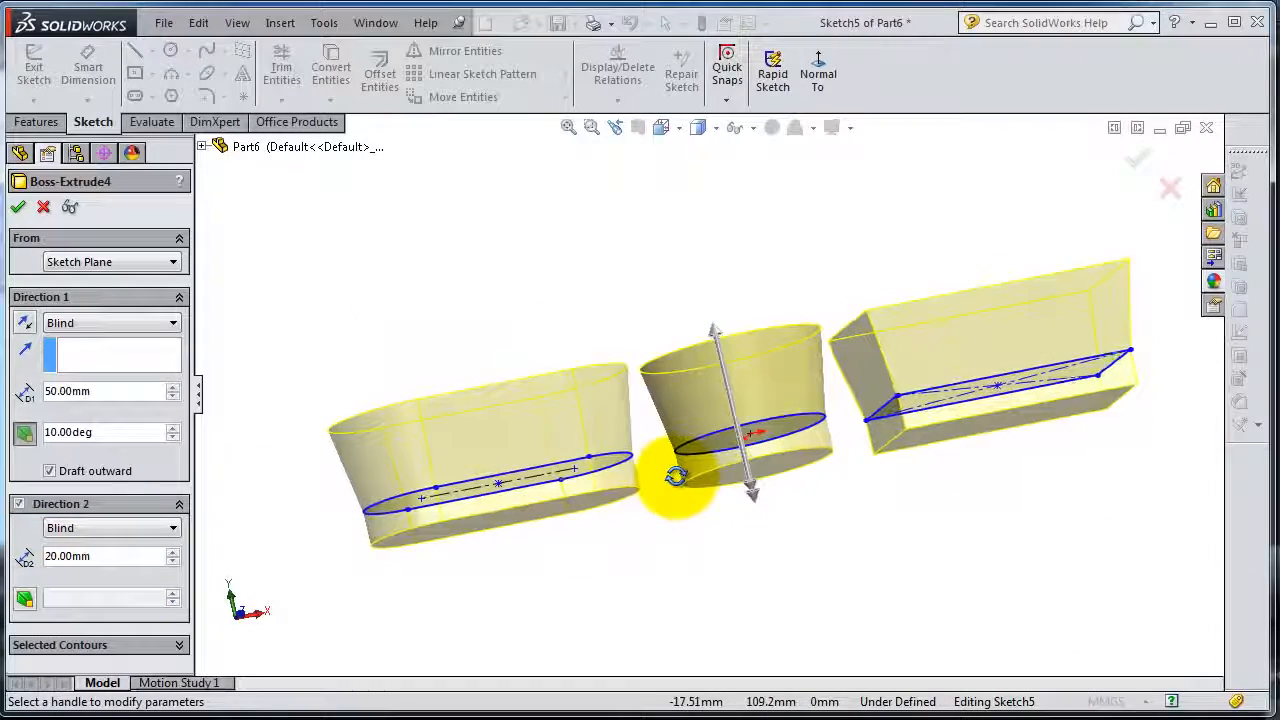
- Try adding a draft to Direction 2, turn it off again and inspect the preview
left_click(25, 600)
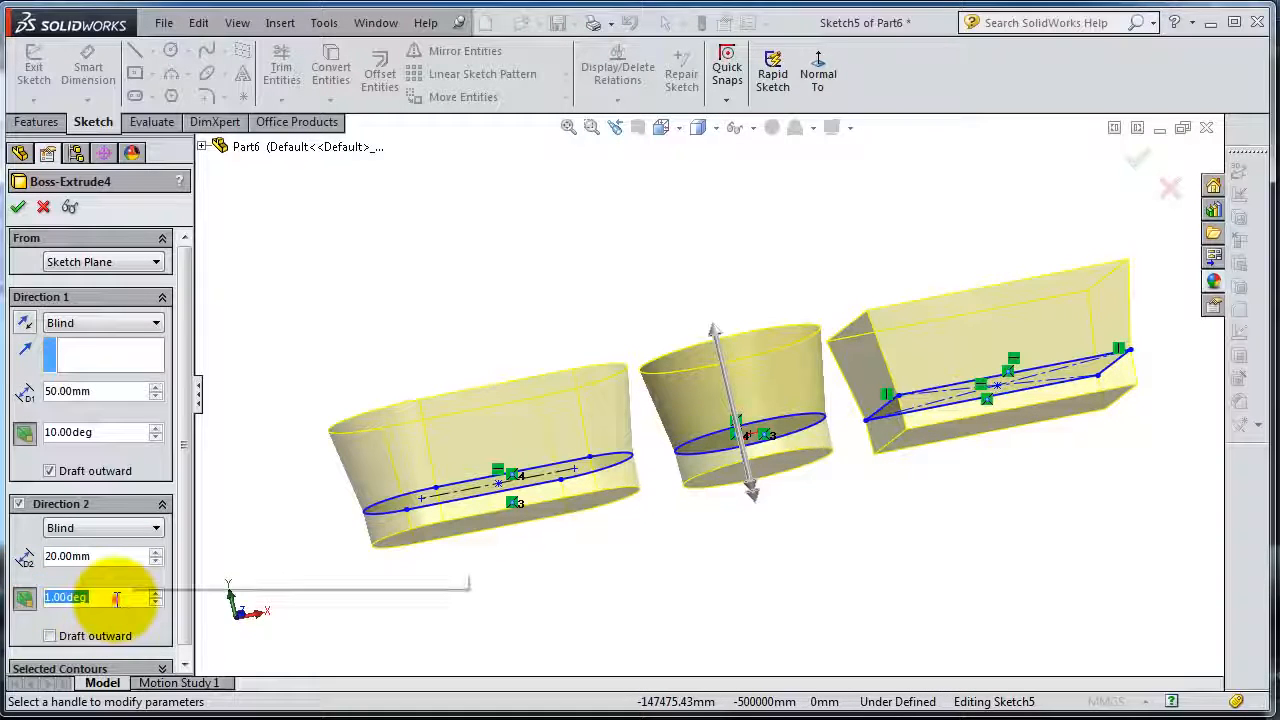
left_click(26, 600)
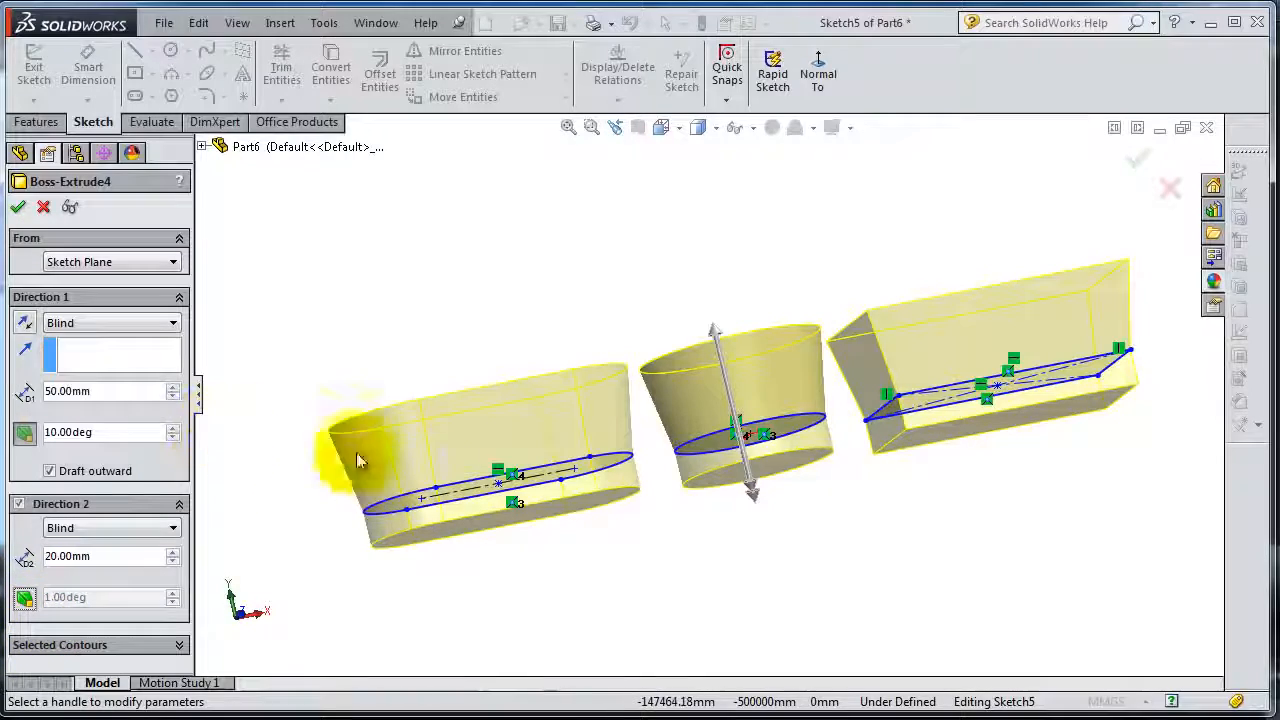
middle_click_drag(755, 546, 693, 613)
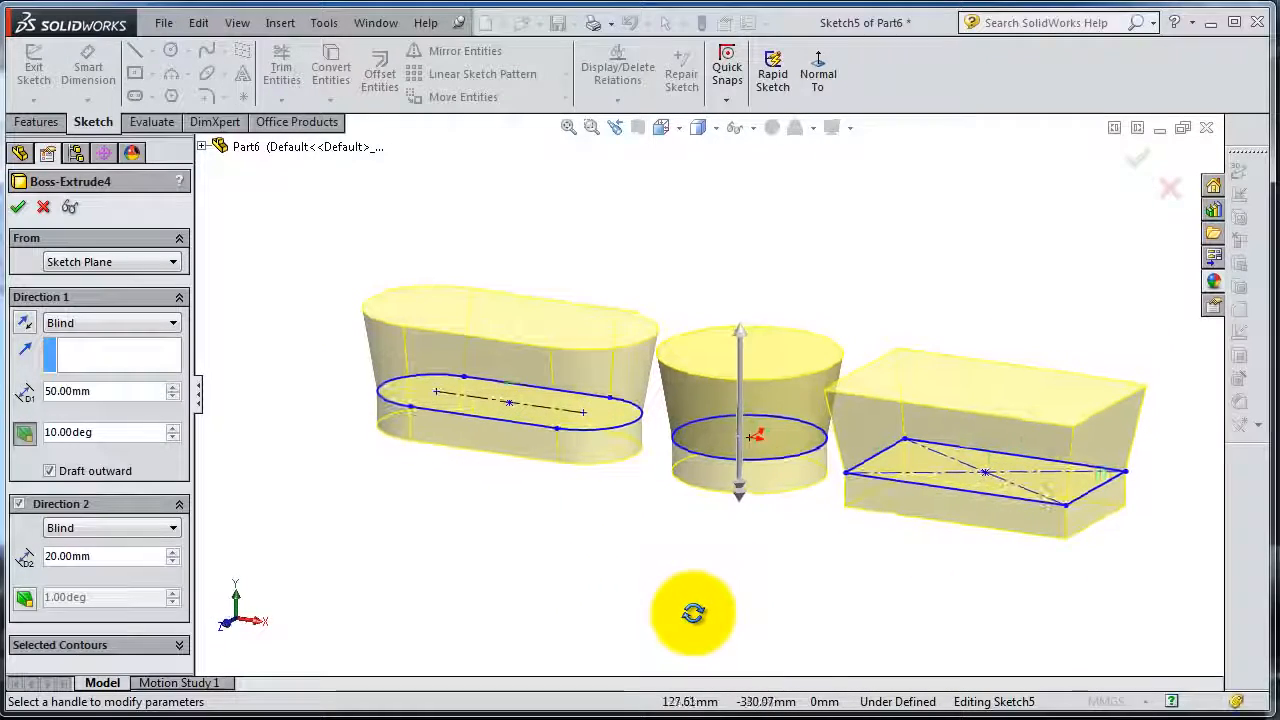
- Confirm the two-direction extrusion edit and inspect the resulting bodies
scroll(663, 598, "up", 2)
scroll(664, 596, "down", 2)
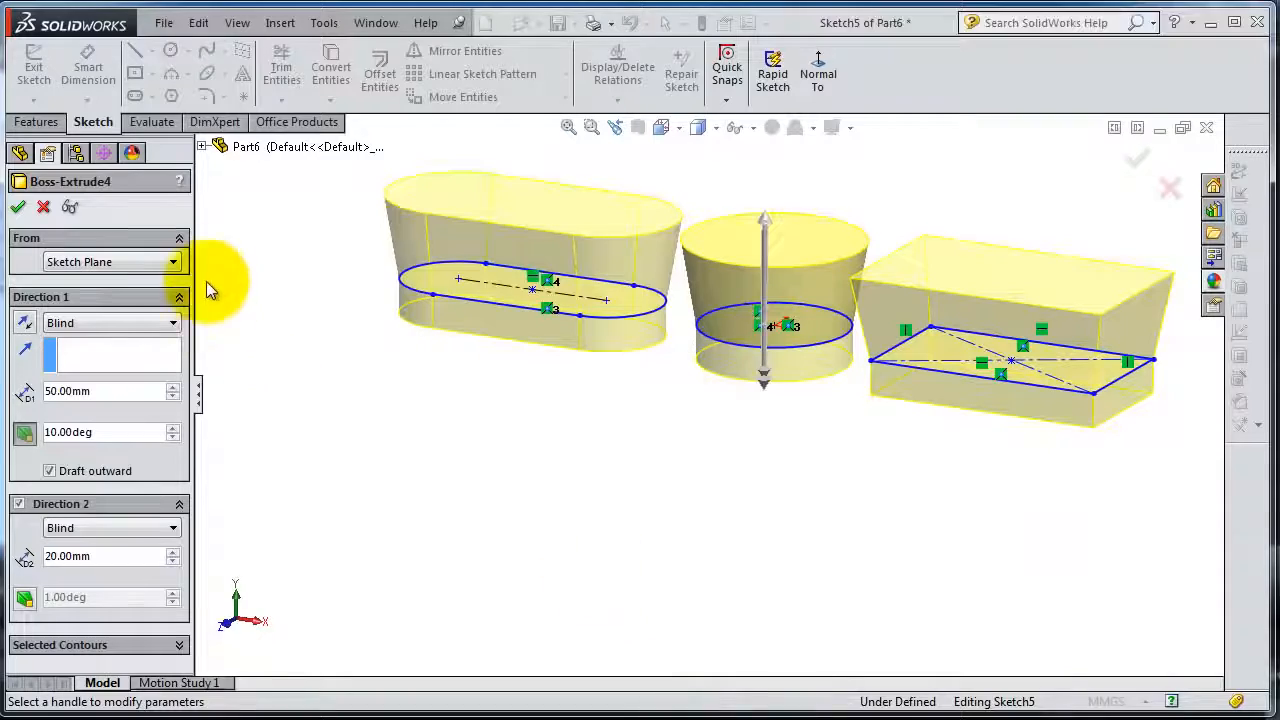
left_click(19, 208)
middle_click_drag(957, 476, 637, 367)
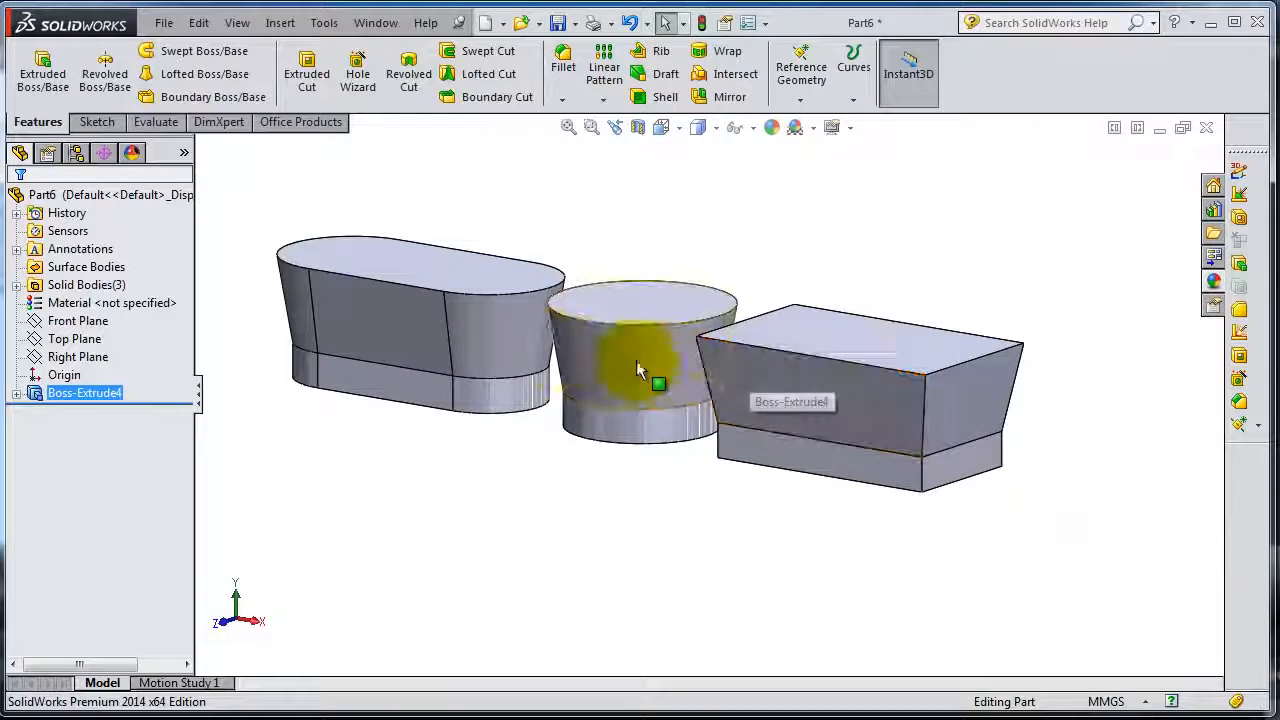
- Reopen the extrusion feature for editing and reduce the Direction 1 depth to 30 mm
left_click(40, 396)
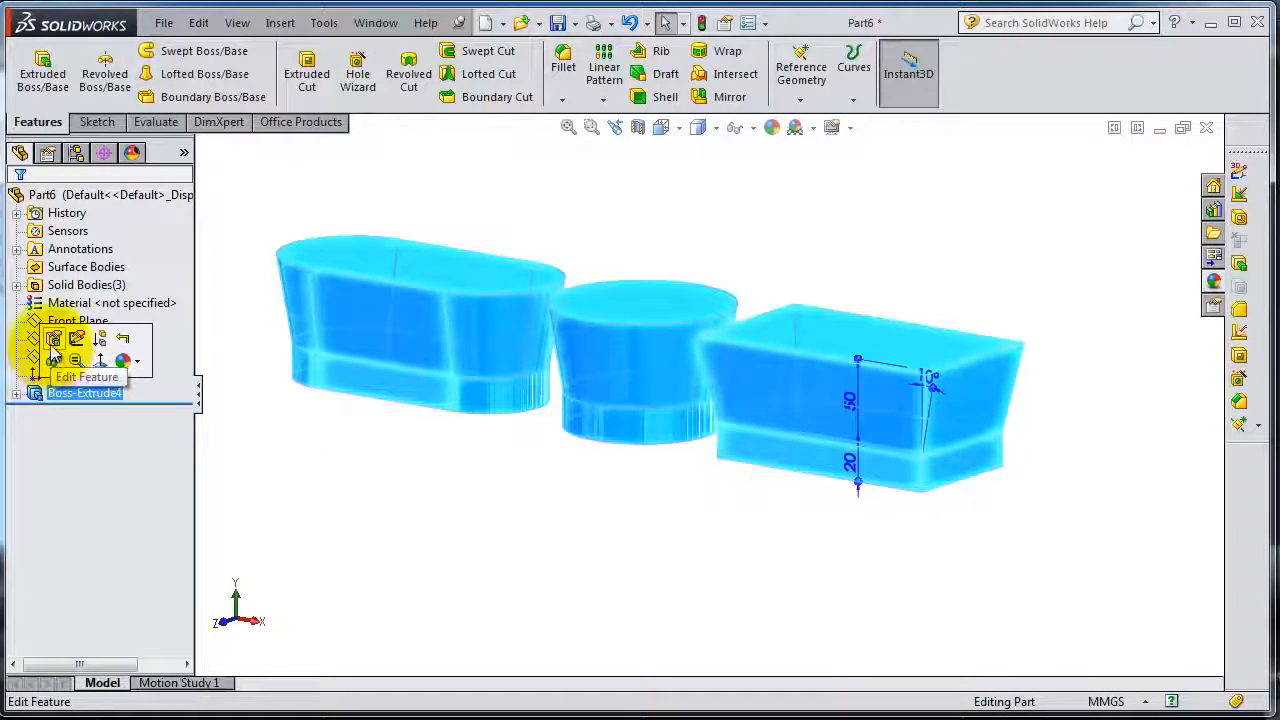
left_click(53, 345)
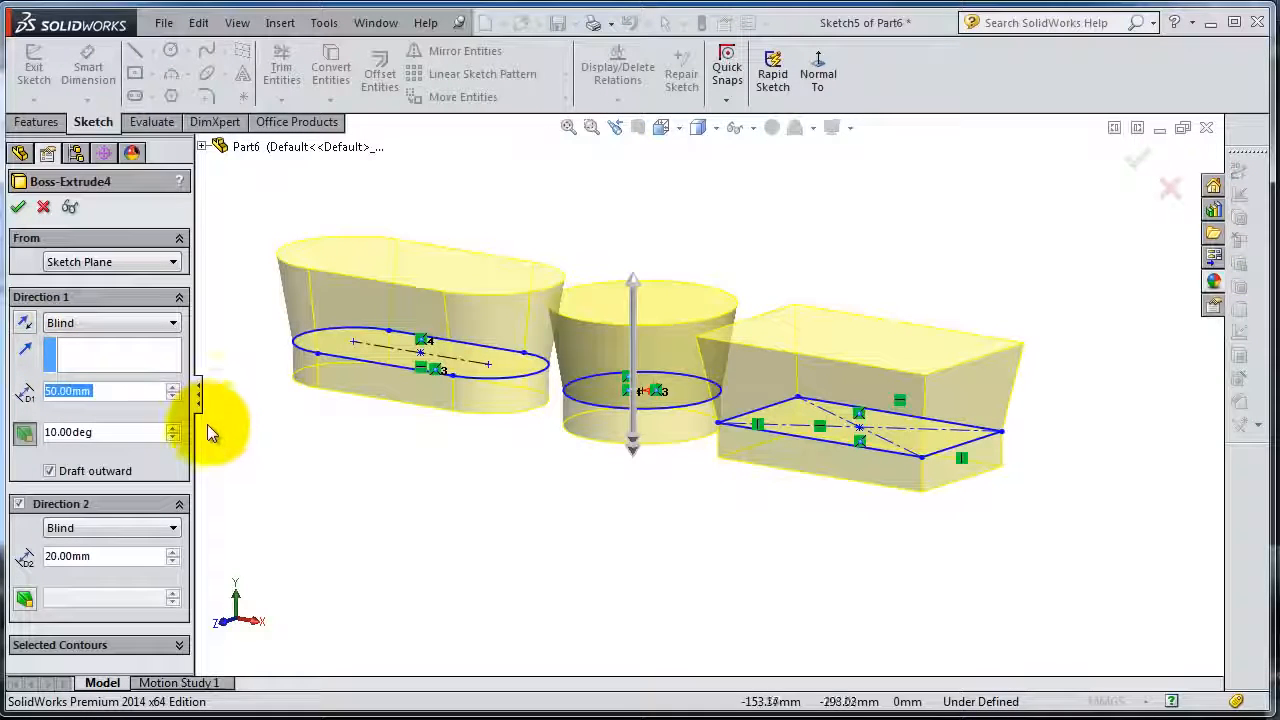
key("Down")
key("Down")
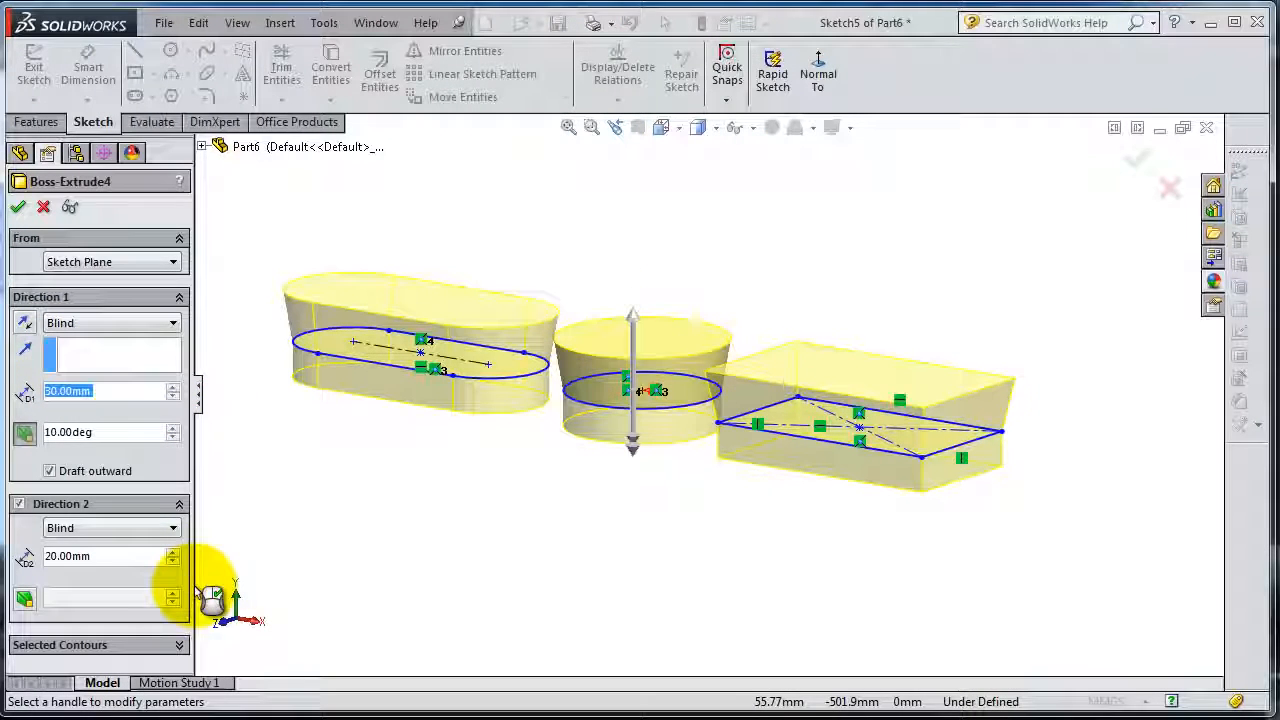
- Set the Direction 1 depth to 40 mm and confirm the extrusion with only the circle and slot regions as selected contours
key("Up")
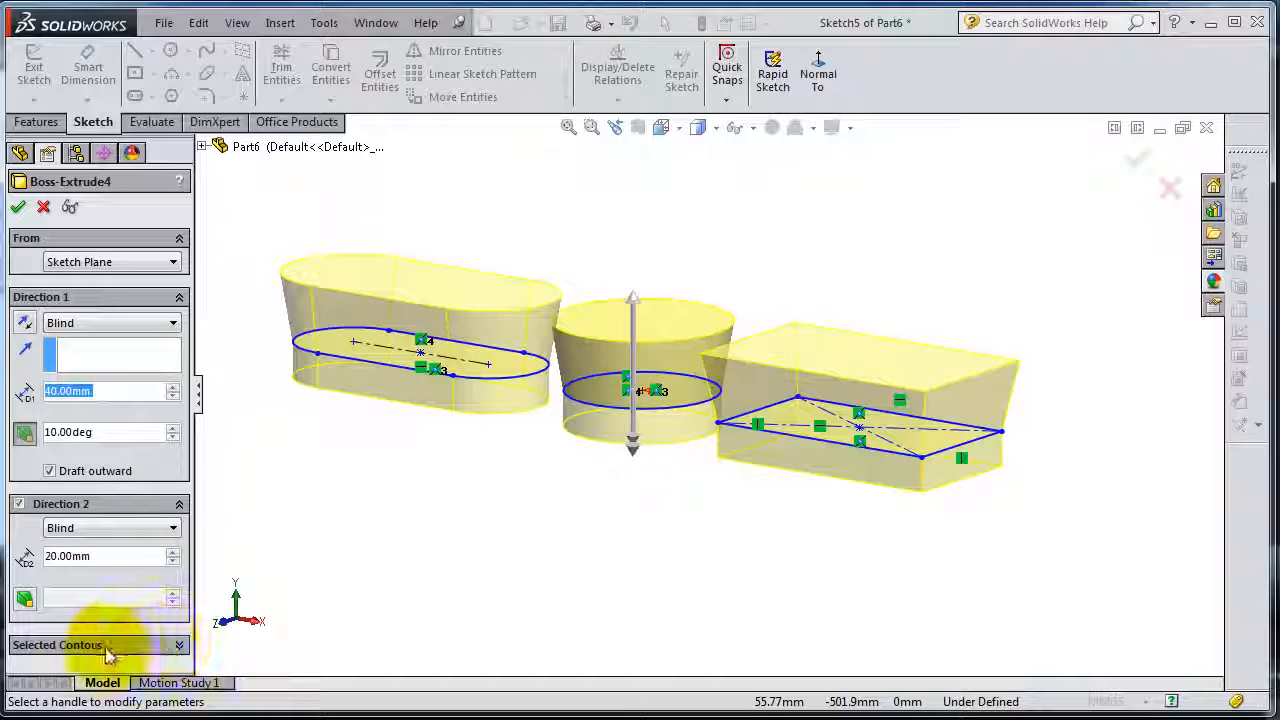
left_click(177, 645)
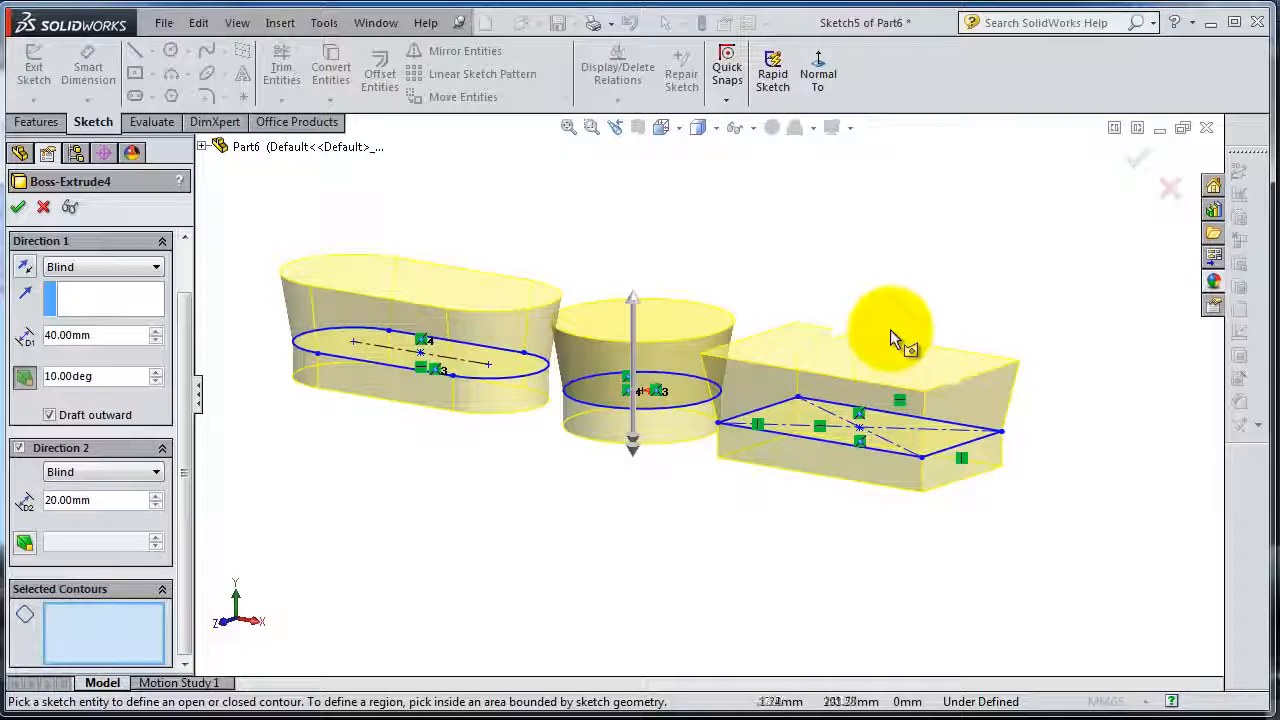
middle_click_drag(461, 513, 500, 550)
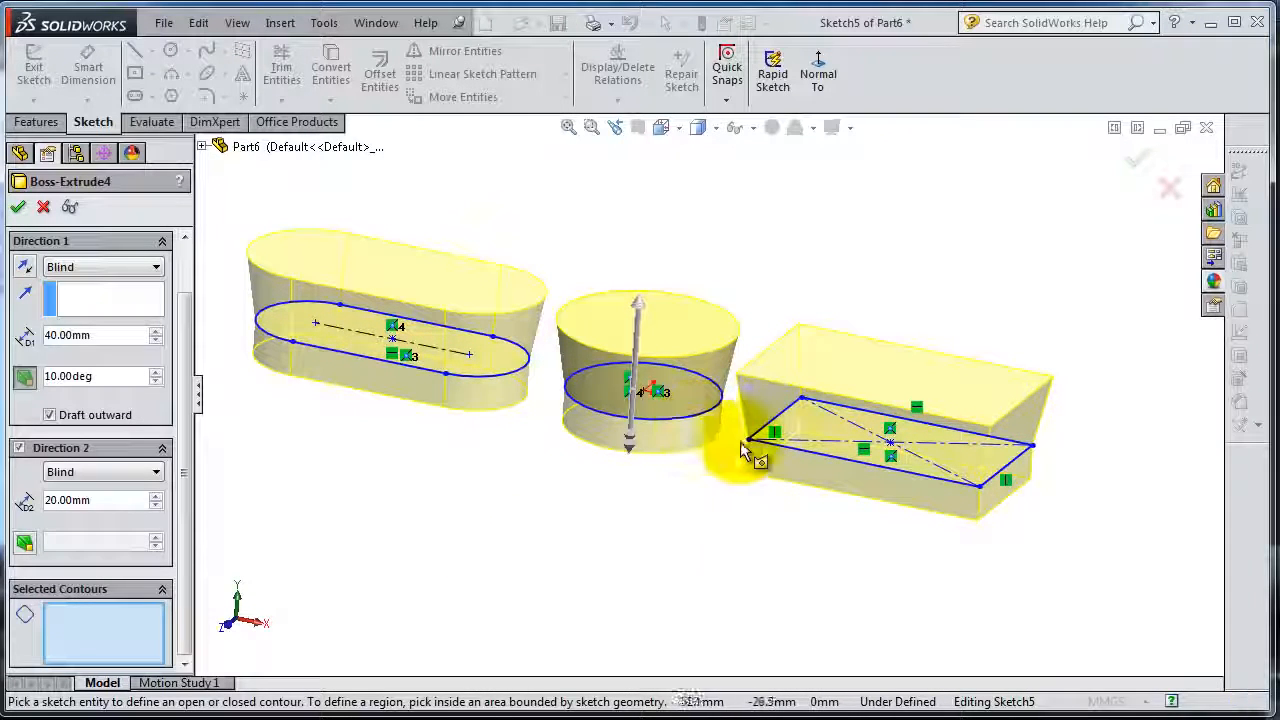
left_click(690, 415)
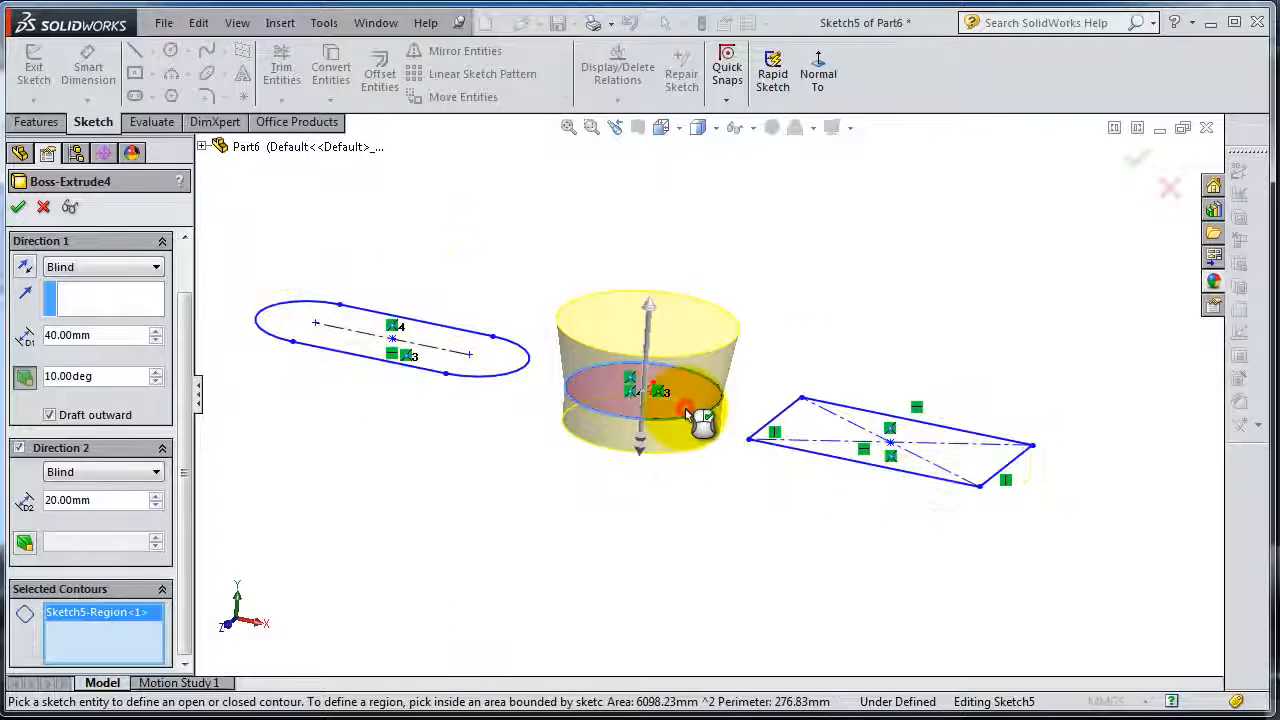
left_click(493, 369)
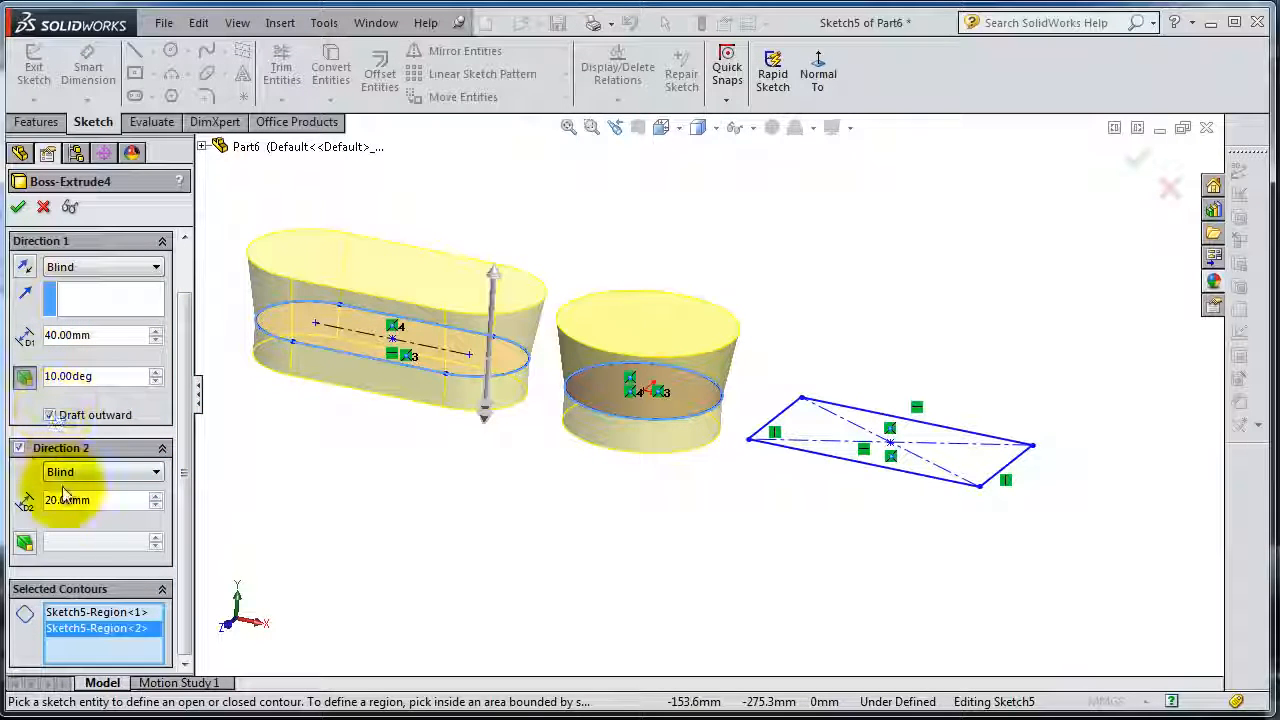
left_click_drag(187, 539, 187, 571)
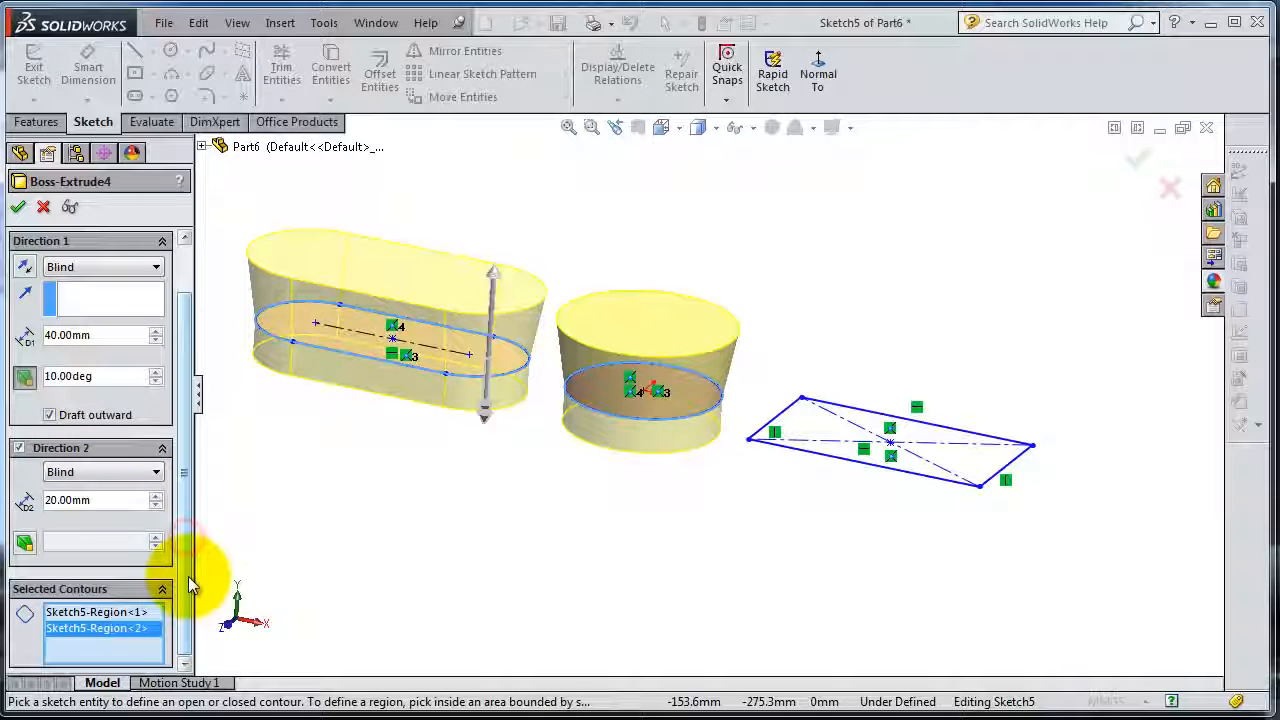
left_click(22, 208)
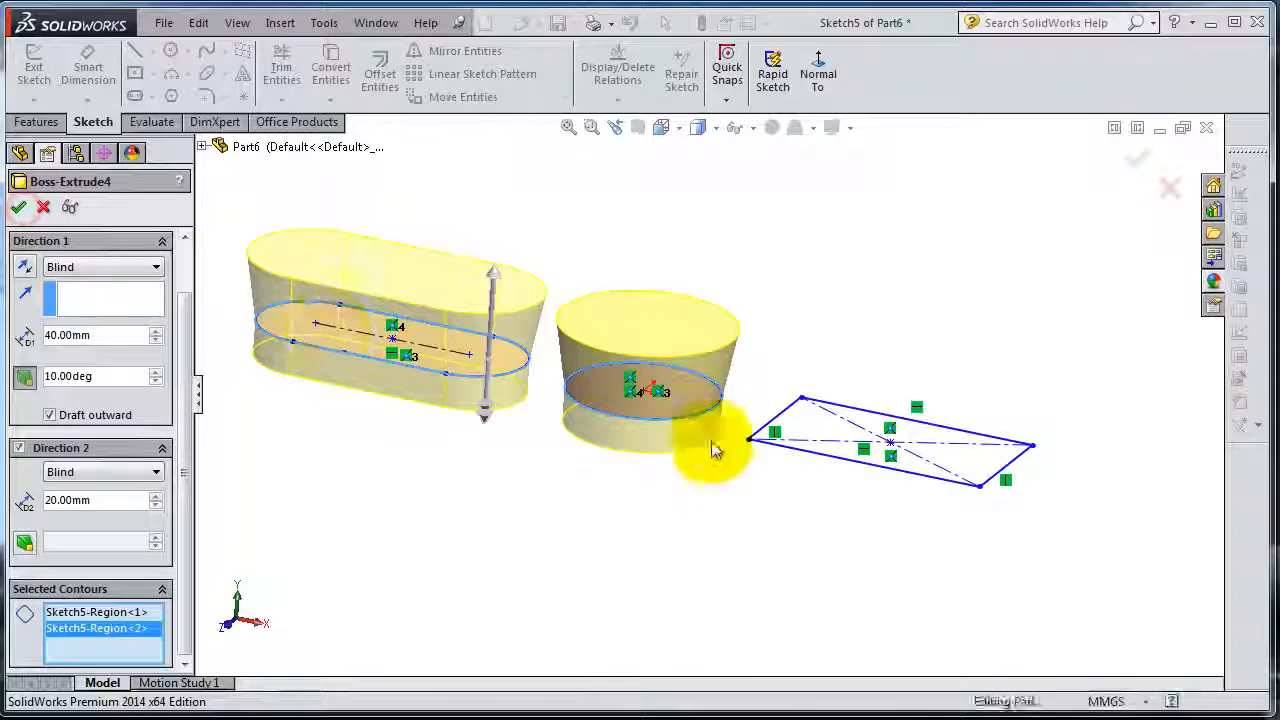